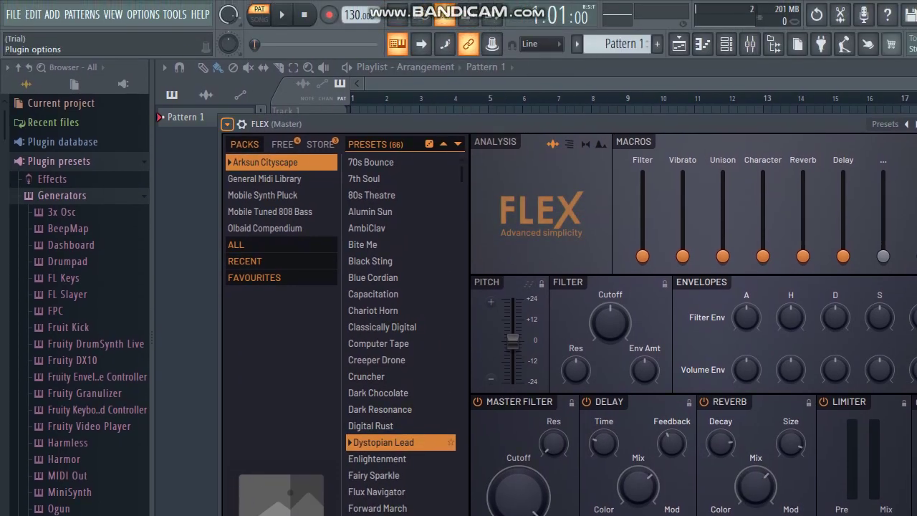
# Step: Open the piano roll for the FLEX channel
pyautogui.click(215, 68)
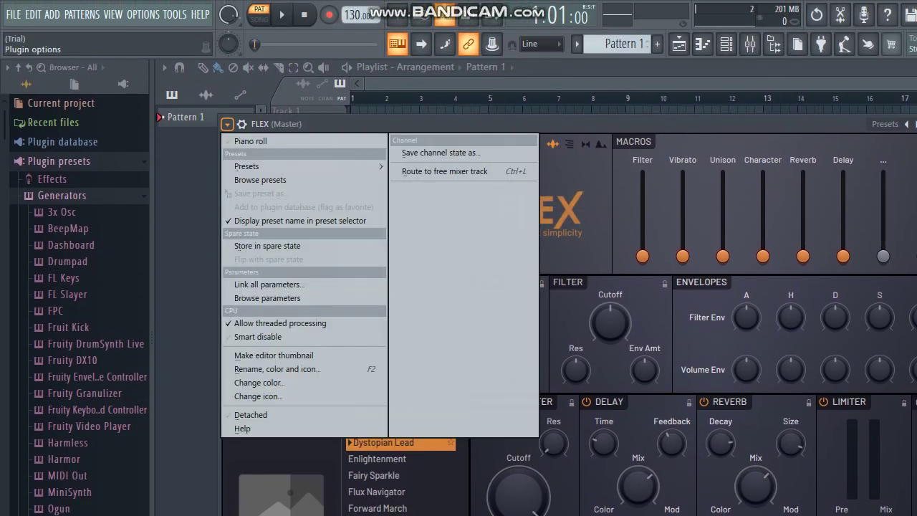
pyautogui.click(240, 86)
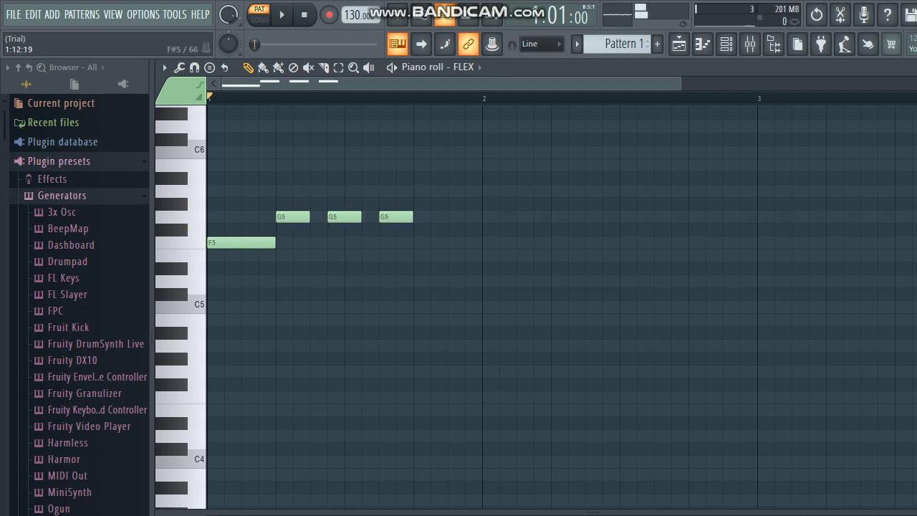
# Step: Try ending the melody with a short F5 during playback, and undo the notes added after the opening F5
pyautogui.click(426, 242)
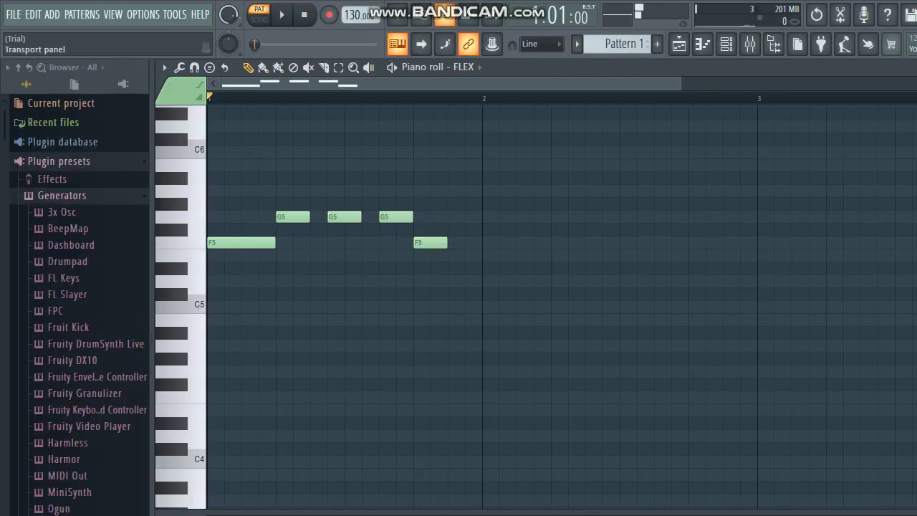
pyautogui.press('space')
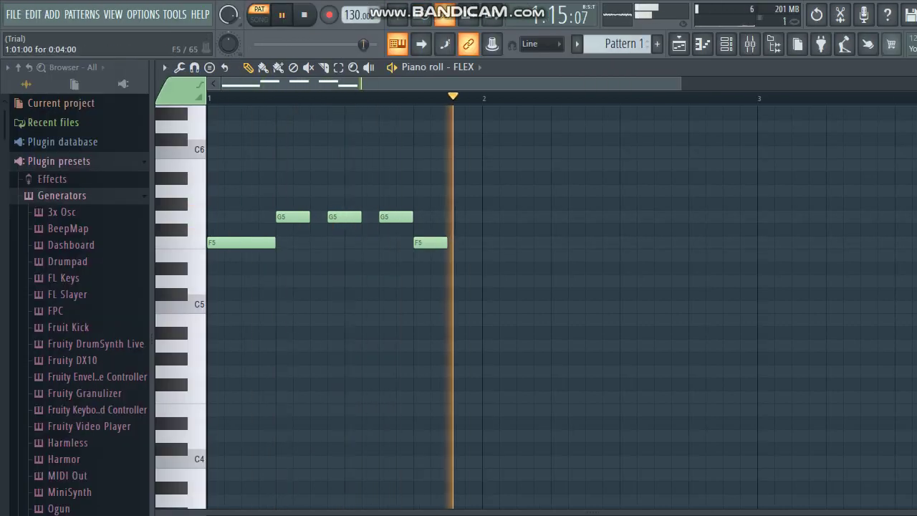
pyautogui.hotkey('ctrl', 'alt', 'z')
pyautogui.hotkey('ctrl', 'alt', 'z')
pyautogui.hotkey('ctrl', 'alt', 'z')
pyautogui.hotkey('ctrl', 'alt', 'z')
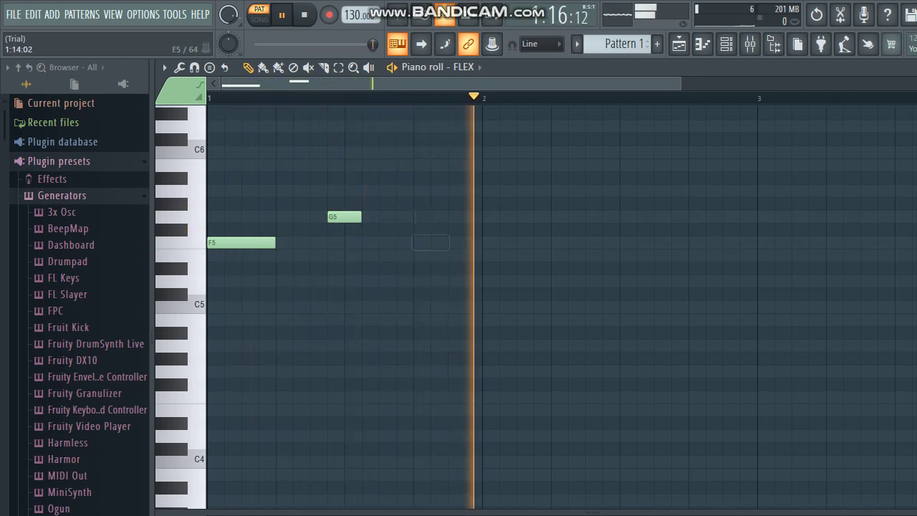
# Step: Add a C5 beneath the opening F5 at matching length, and place an E5 and D5 pair mid-bar 1
pyautogui.click(218, 306)
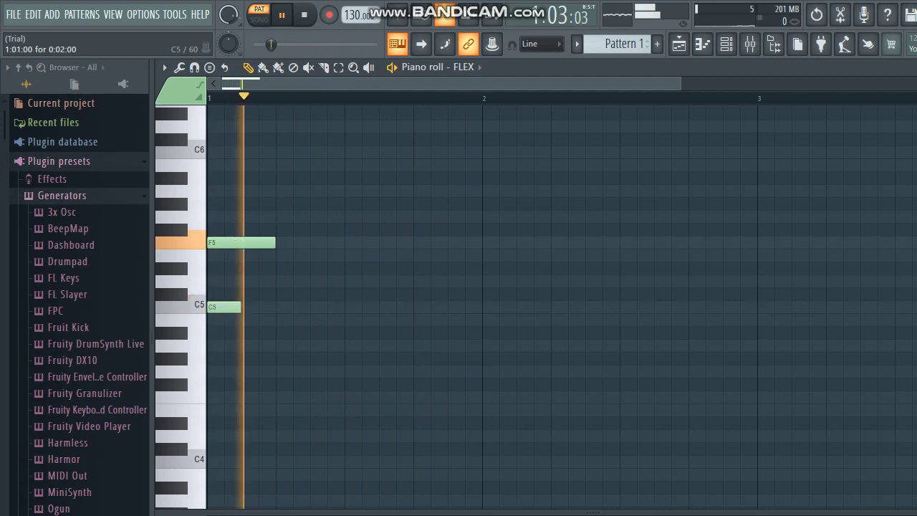
pyautogui.moveTo(240, 307); pyautogui.dragTo(275, 306)
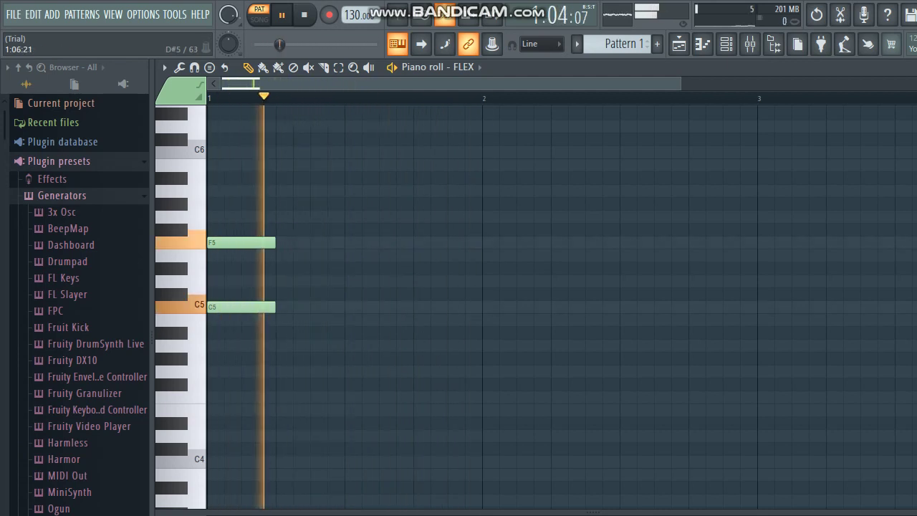
pyautogui.click(315, 256)
pyautogui.click(315, 281)
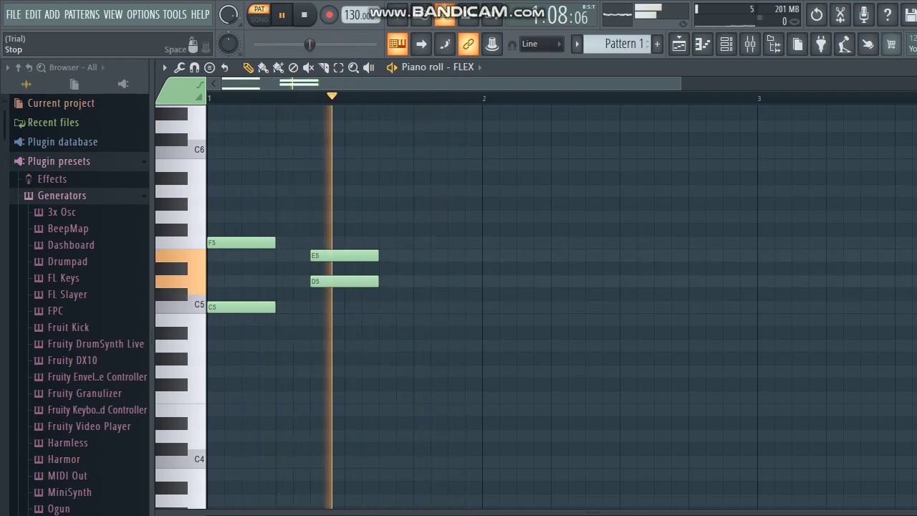
pyautogui.click(281, 14)
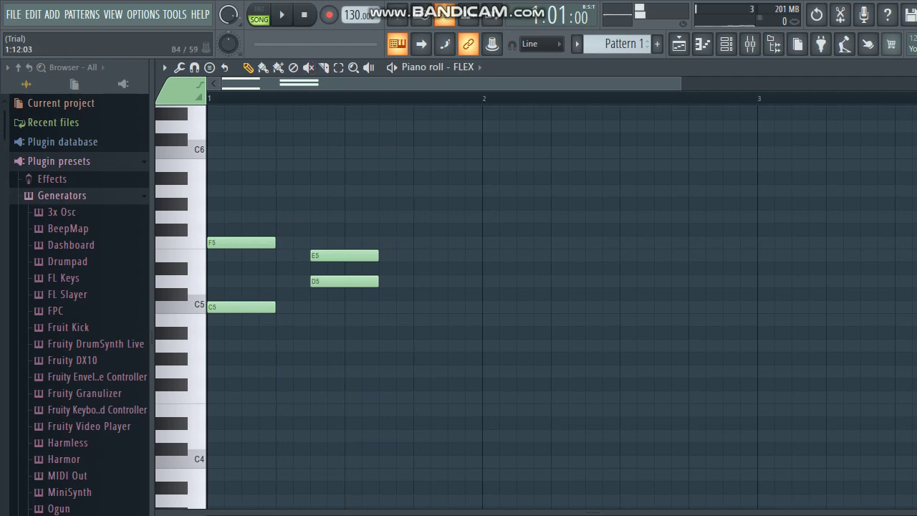
# Step: Place a C5 and A4 pair at the end of bar 1 and a D5 and B4 pair in bar 2, and play the pattern
pyautogui.click(422, 306)
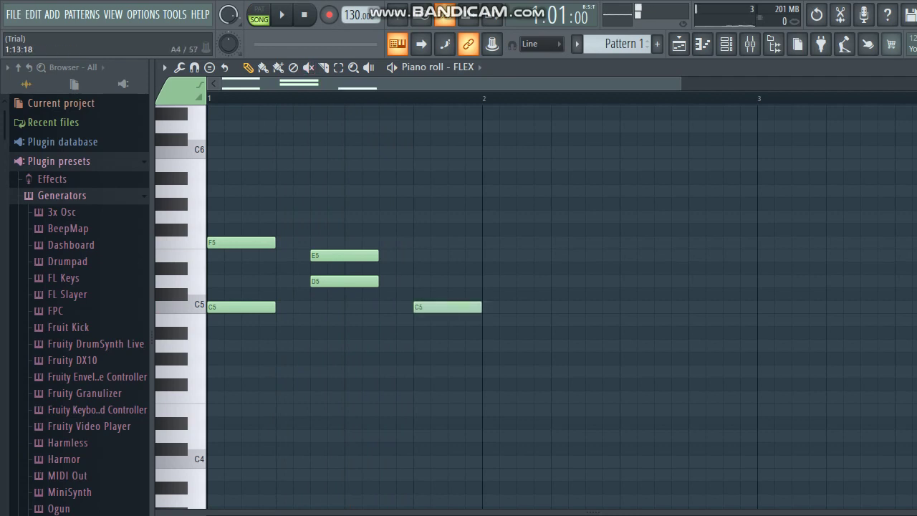
pyautogui.click(422, 345)
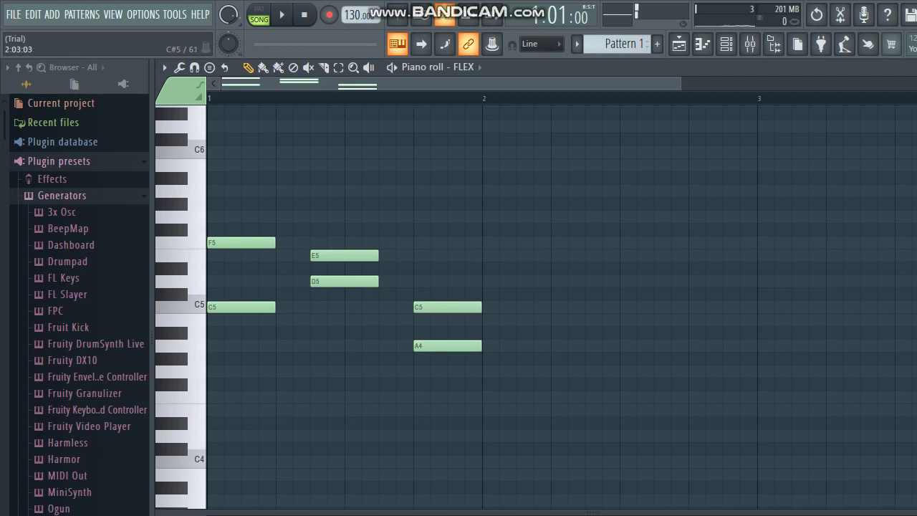
pyautogui.click(508, 281)
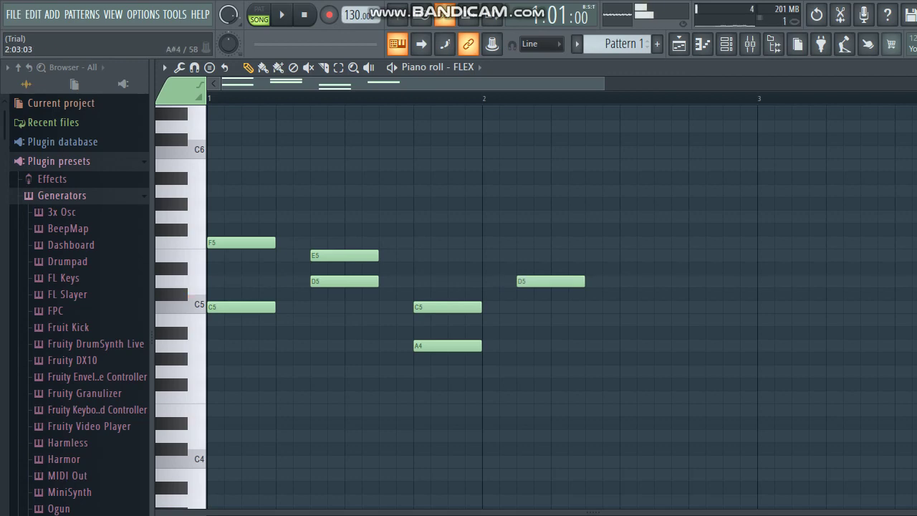
pyautogui.click(527, 319)
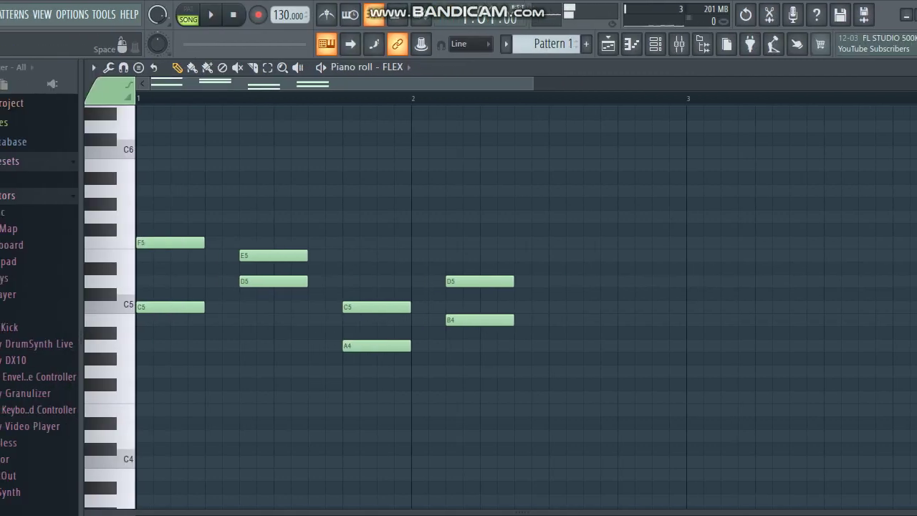
pyautogui.press('l')
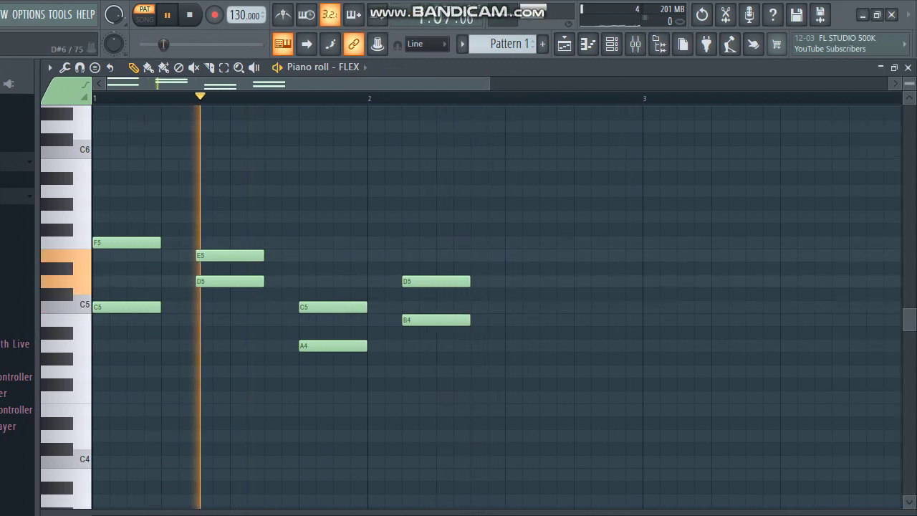
# Step: Draw a sustained B3 under the chords from the start of bar 1 to just past the middle of bar 2
pyautogui.scroll(-5, 494, 300)
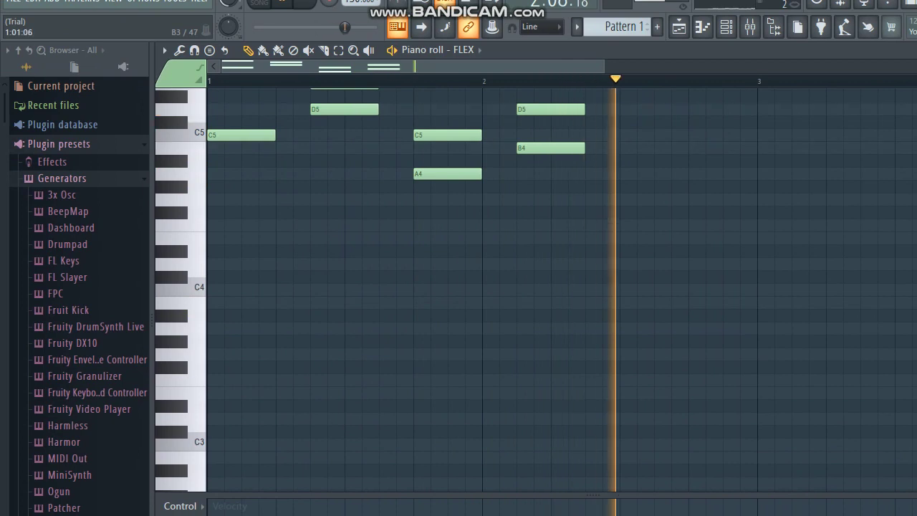
pyautogui.click(241, 302)
pyautogui.moveTo(274, 302); pyautogui.dragTo(635, 302)
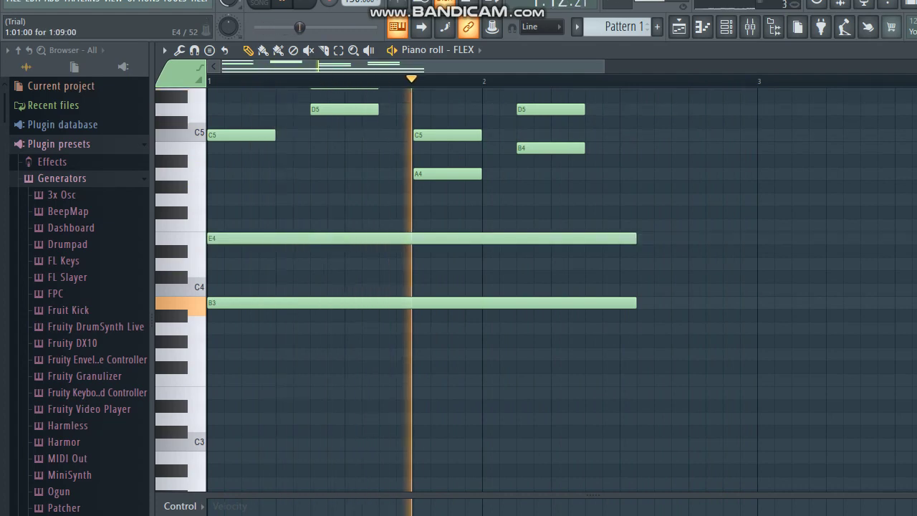
# Step: Try a D4 harmony above the long B3, undo it, and lower the long note to G3
pyautogui.click(214, 263)
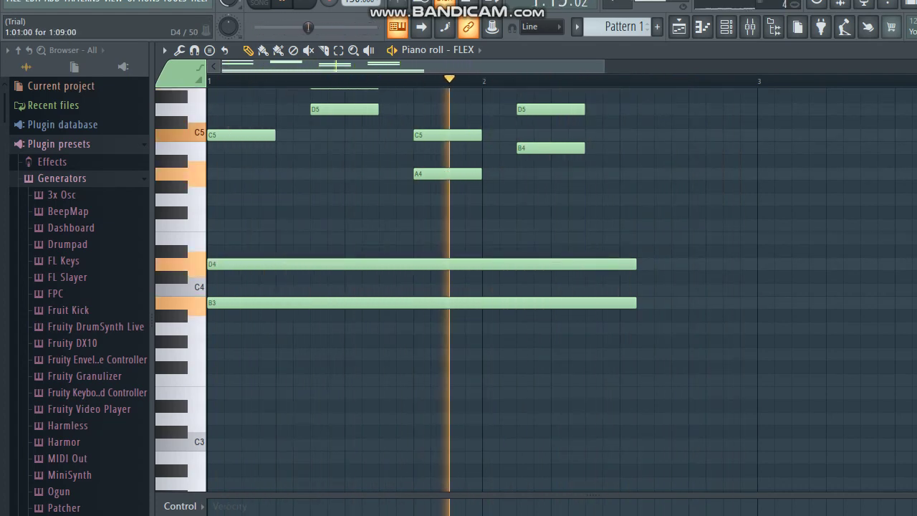
pyautogui.hotkey('ctrl', 'z')
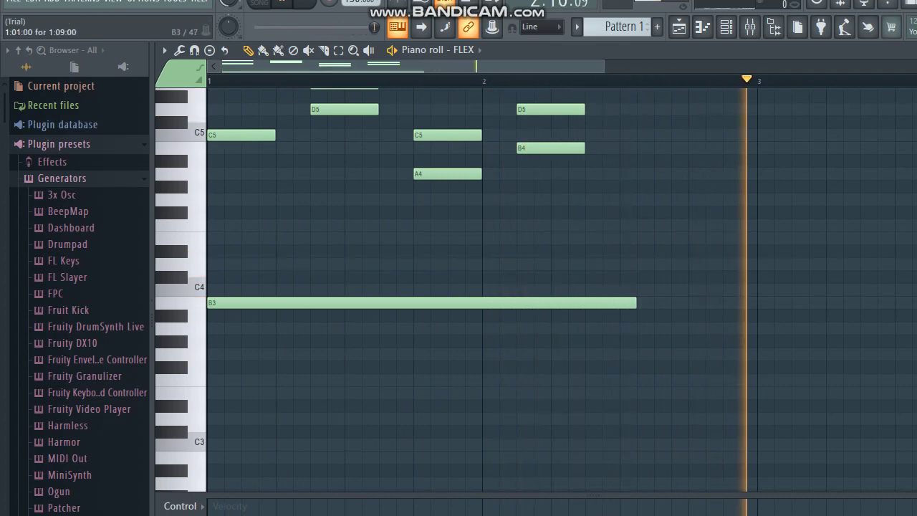
pyautogui.moveTo(401, 302); pyautogui.dragTo(401, 353)
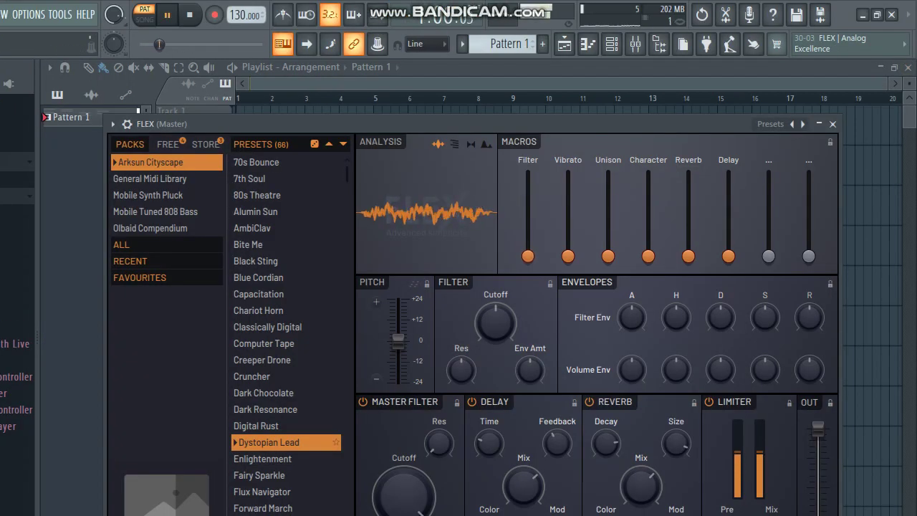
# Step: Switch the FLEX sound to the 7th Soul preset and close the plugin window
pyautogui.click(803, 124)
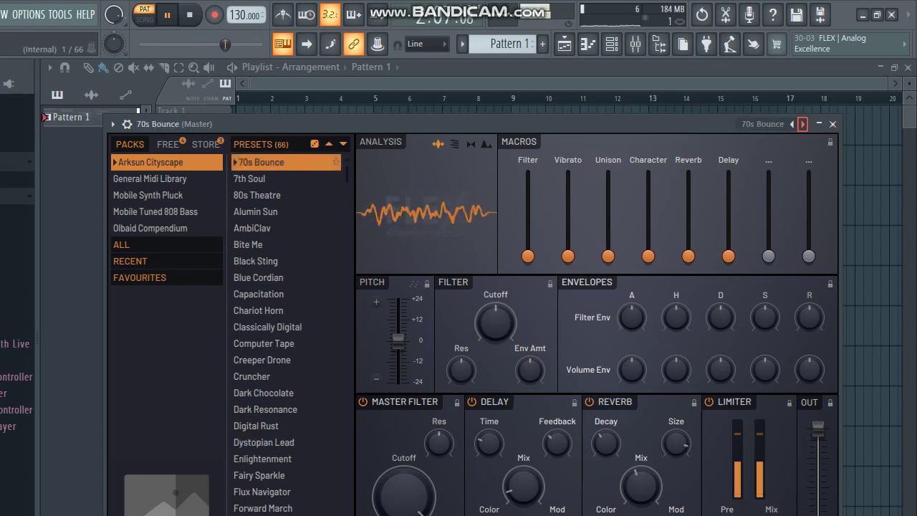
pyautogui.click(802, 124)
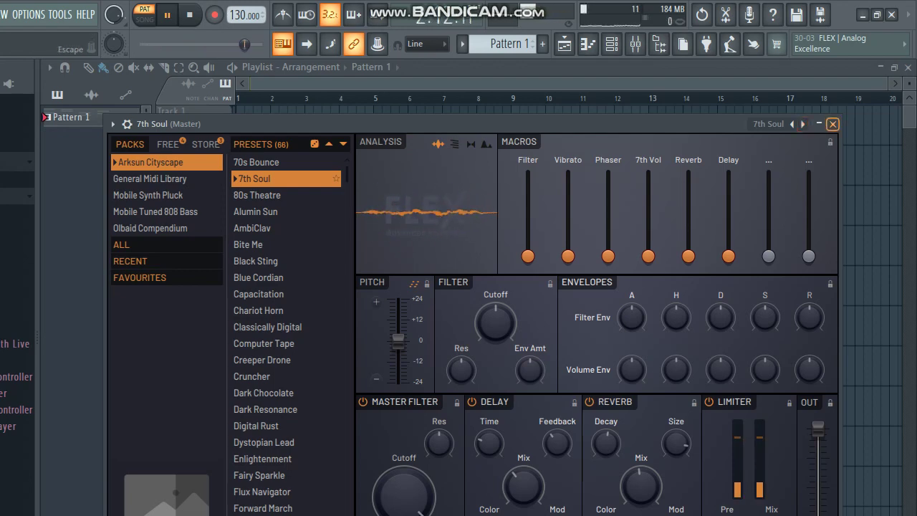
pyautogui.press('Escape')
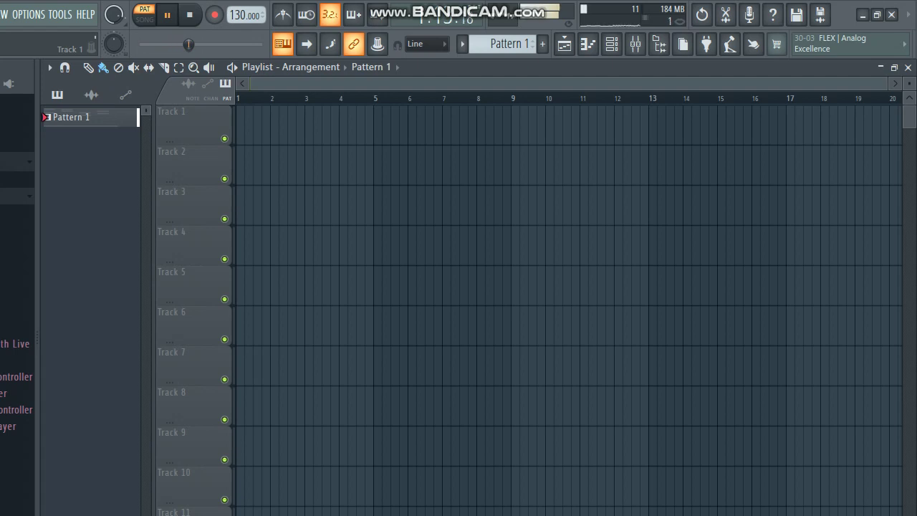
# Step: Fill Track 1 with back-to-back Pattern 1 clips, stop playback and switch to song mode
pyautogui.moveTo(240, 125); pyautogui.dragTo(899, 125)
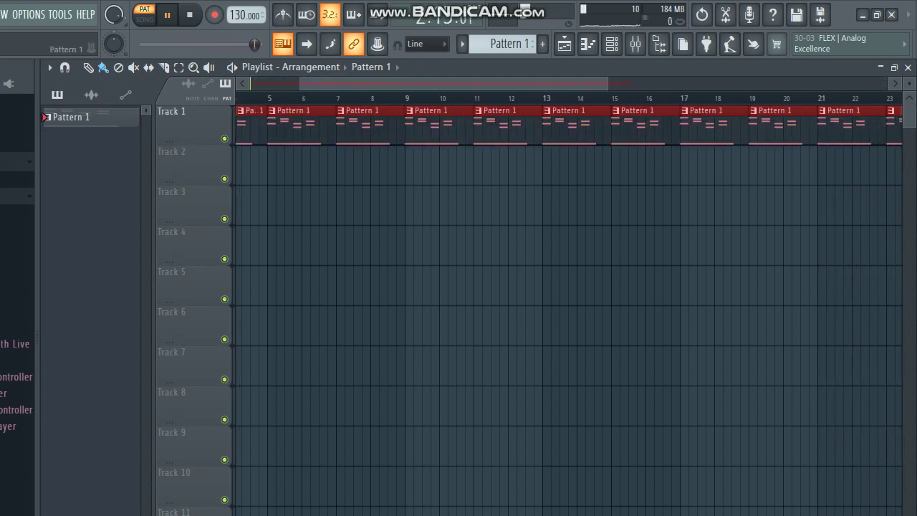
pyautogui.press('space')
pyautogui.press('l')
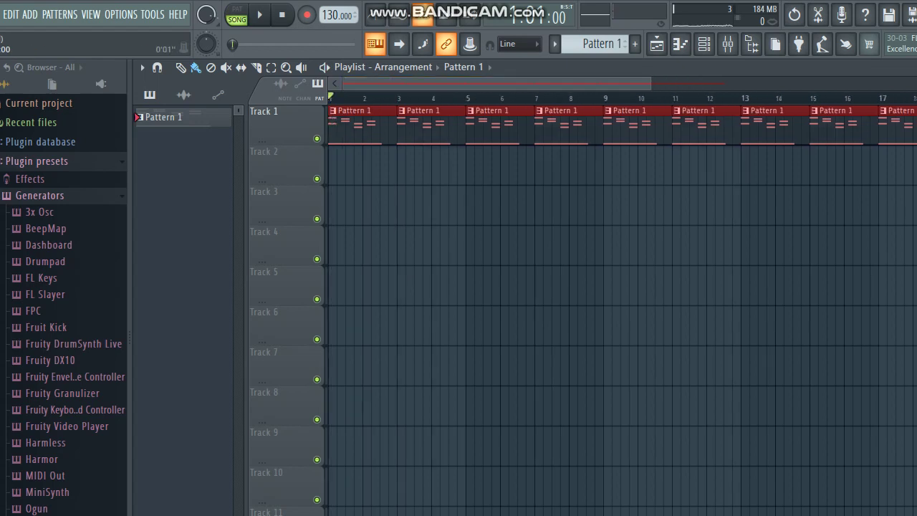
# Step: Change Pattern 1's color to dark olive green (#4E6935), leaving its name as is
pyautogui.rightClick(331, 117)
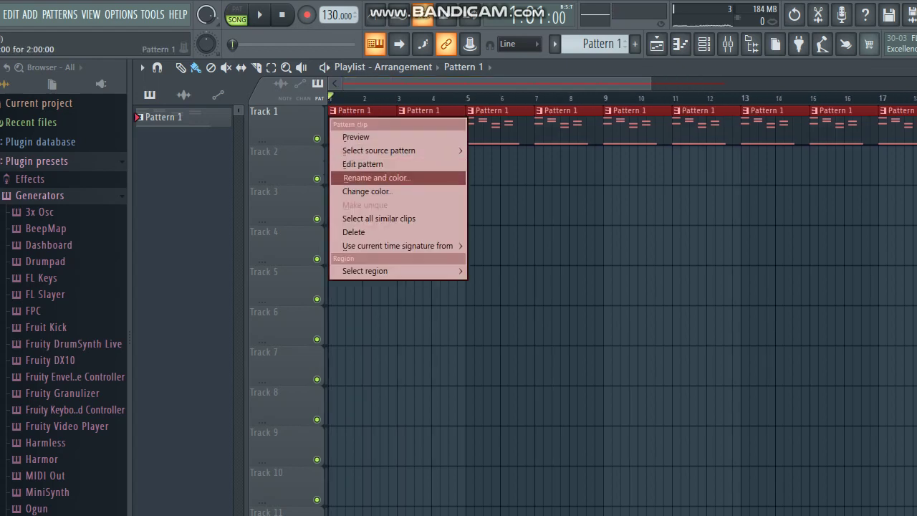
pyautogui.click(362, 176)
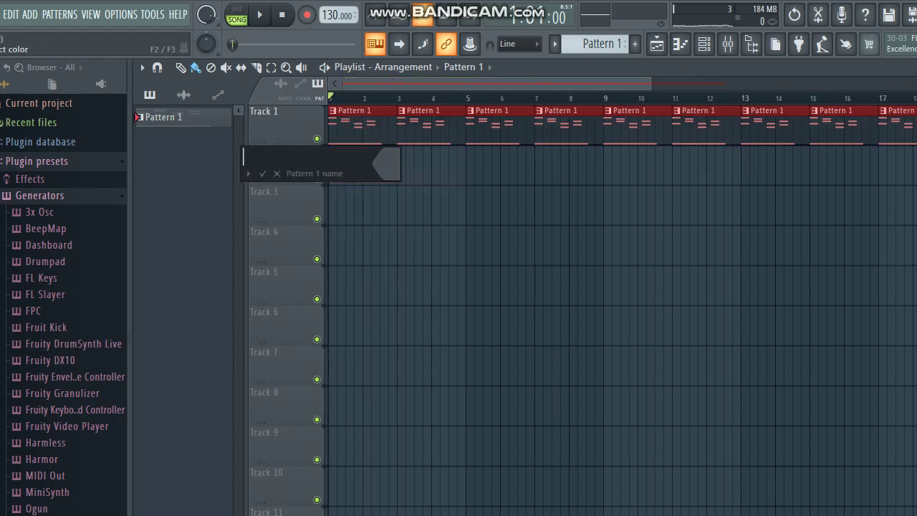
pyautogui.click(386, 164)
pyautogui.click(528, 281)
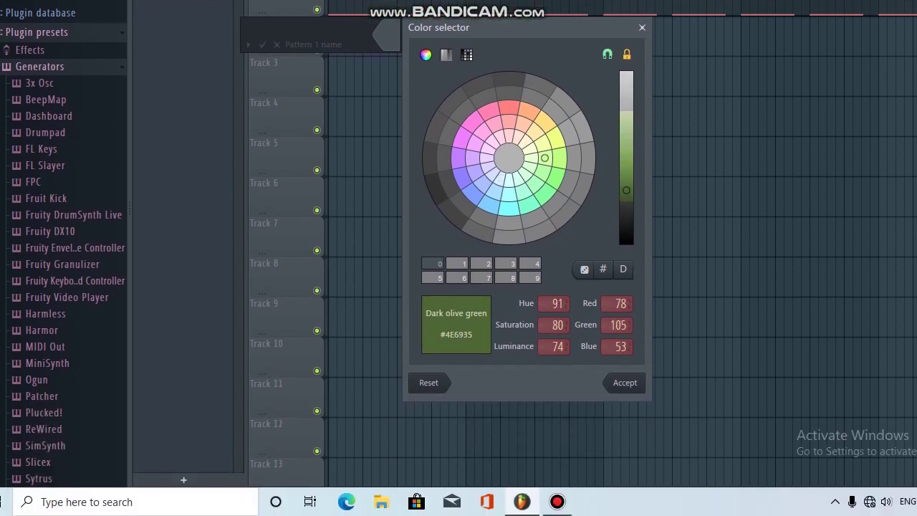
pyautogui.click(625, 511)
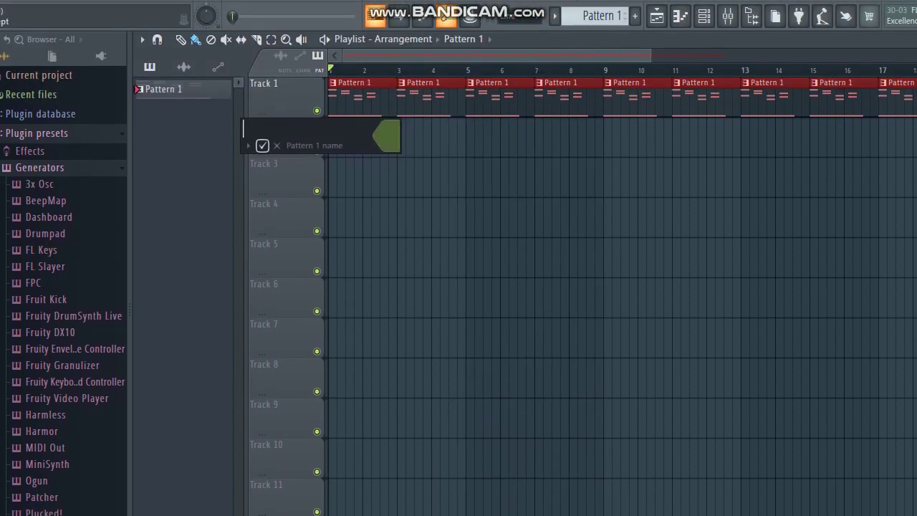
pyautogui.press('Return')
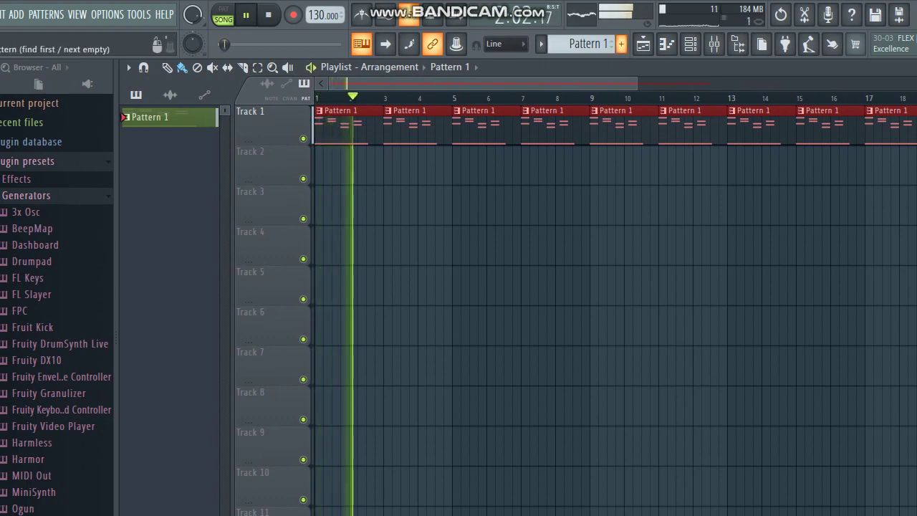
# Step: Create a new empty pattern with its default name and stop the song playback
pyautogui.click(621, 44)
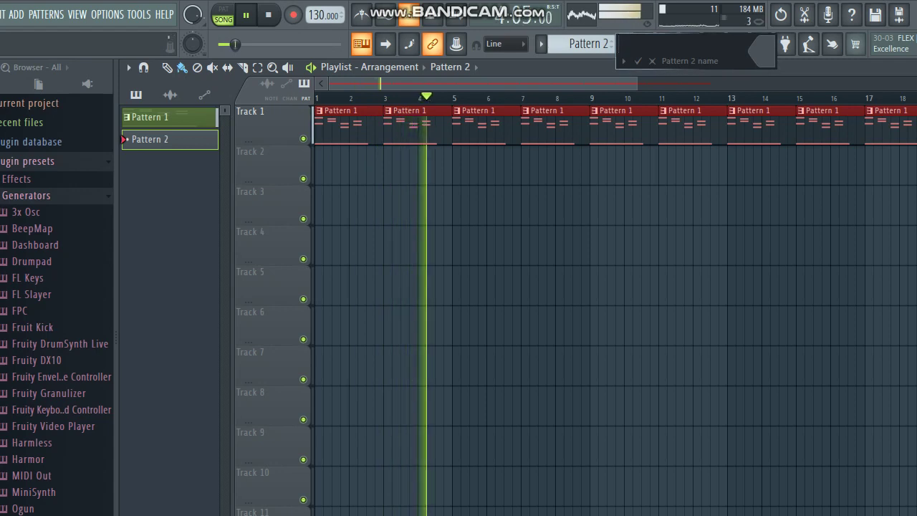
pyautogui.press('Return')
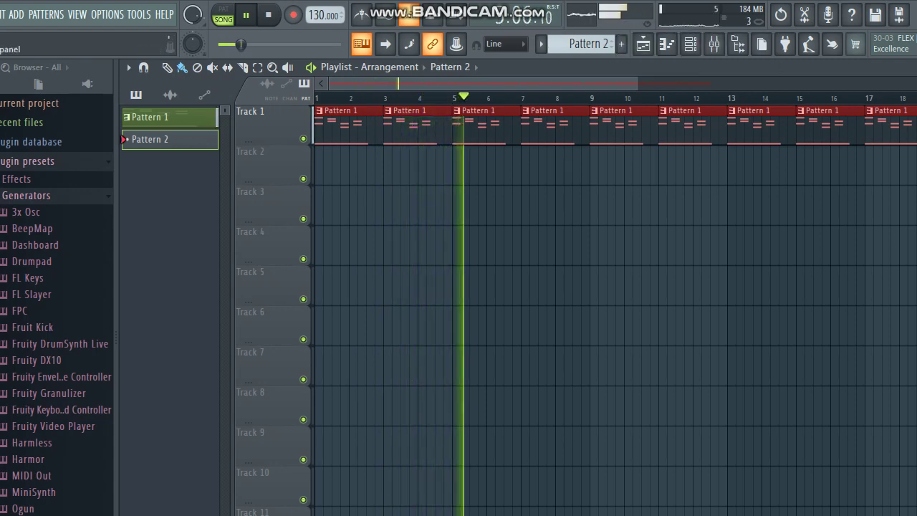
pyautogui.press('space')
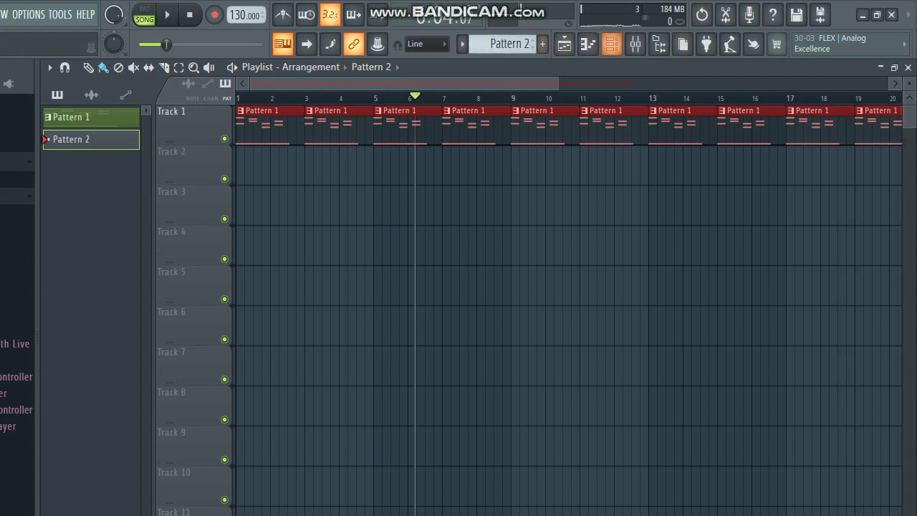
# Step: Open Pattern 1's piano roll, select all its notes and return to the playlist
pyautogui.press('F7')
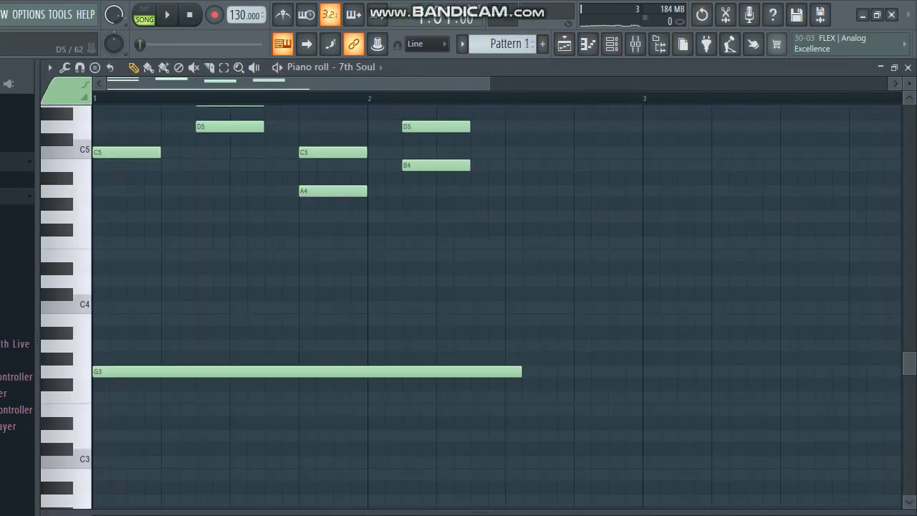
pyautogui.hotkey('ctrl', 'a')
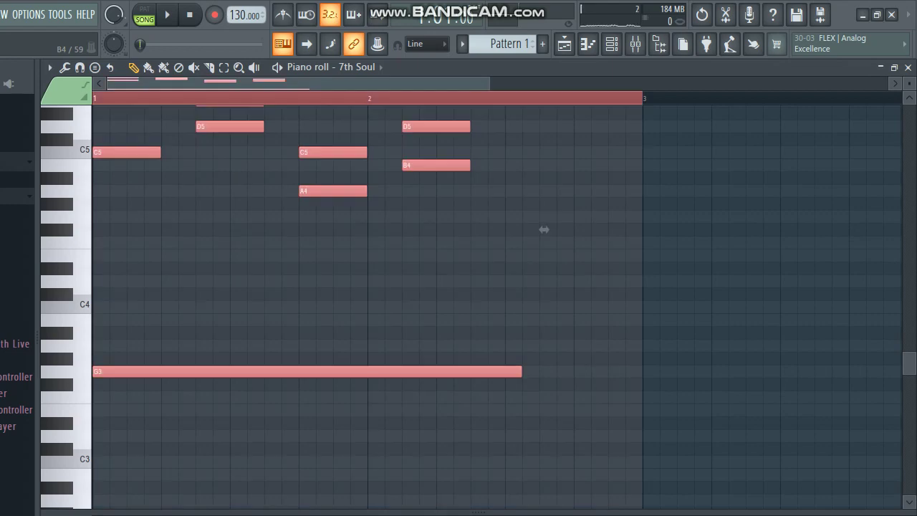
pyautogui.click(908, 67)
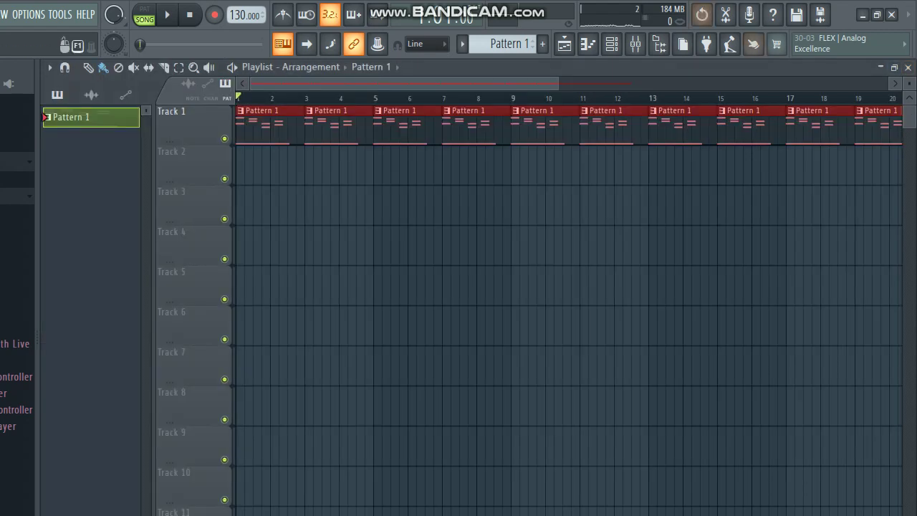
# Step: Add an FL Keys instrument from the plugin picker and open its piano roll
pyautogui.click(705, 44)
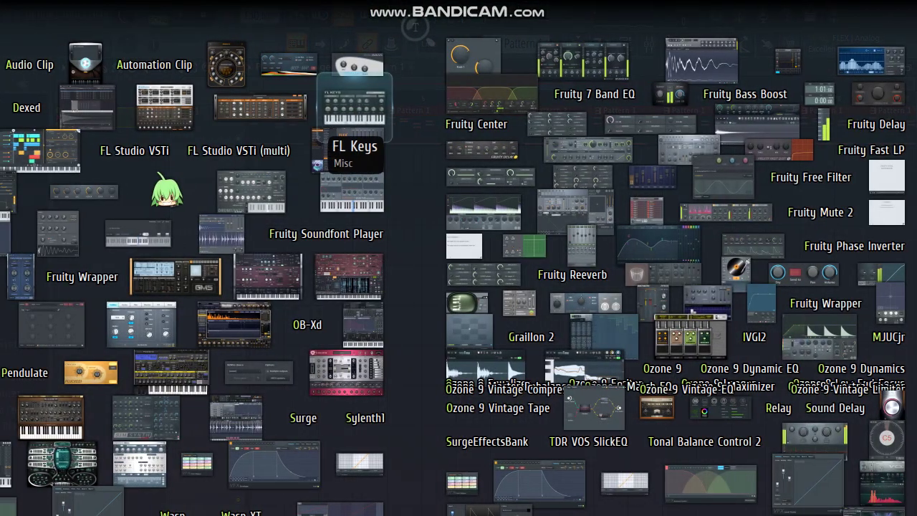
pyautogui.click(354, 108)
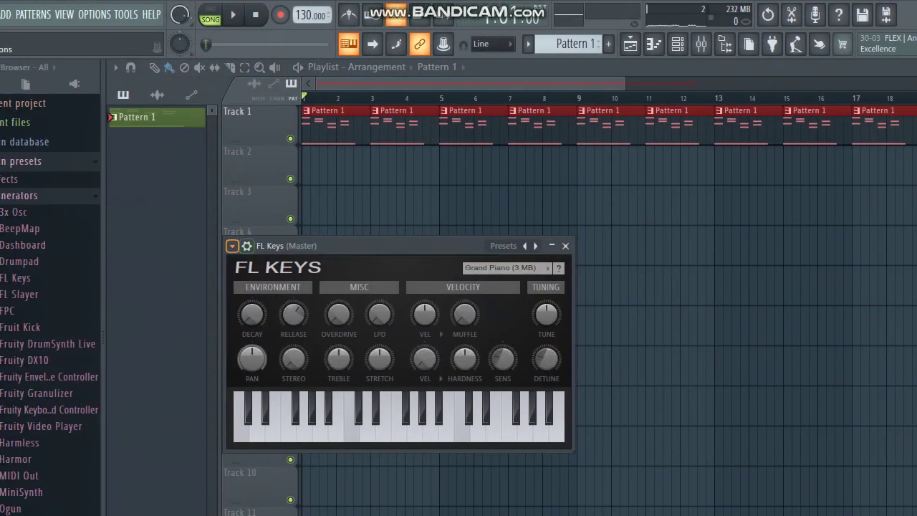
pyautogui.click(234, 245)
pyautogui.click(256, 263)
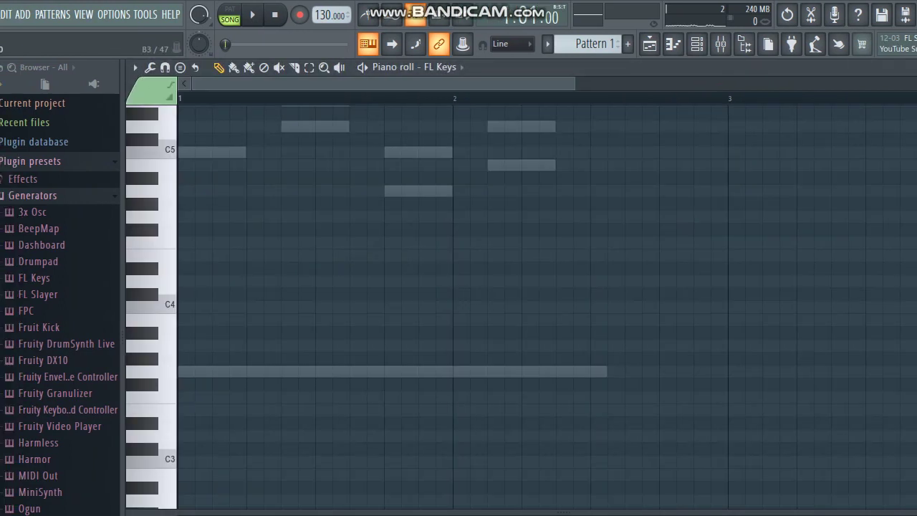
# Step: Create Pattern 2, paste the copied melody notes into its FL Keys piano roll and play it
pyautogui.click(627, 44)
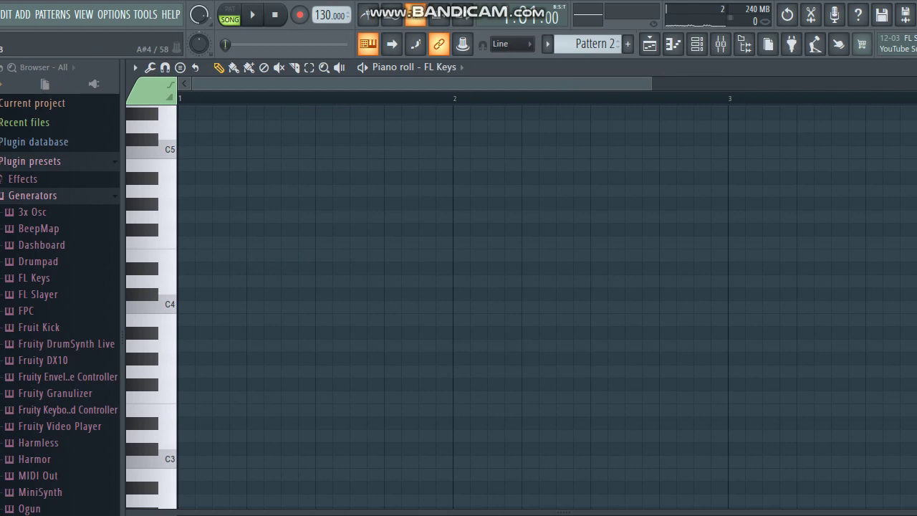
pyautogui.hotkey('ctrl', 'v')
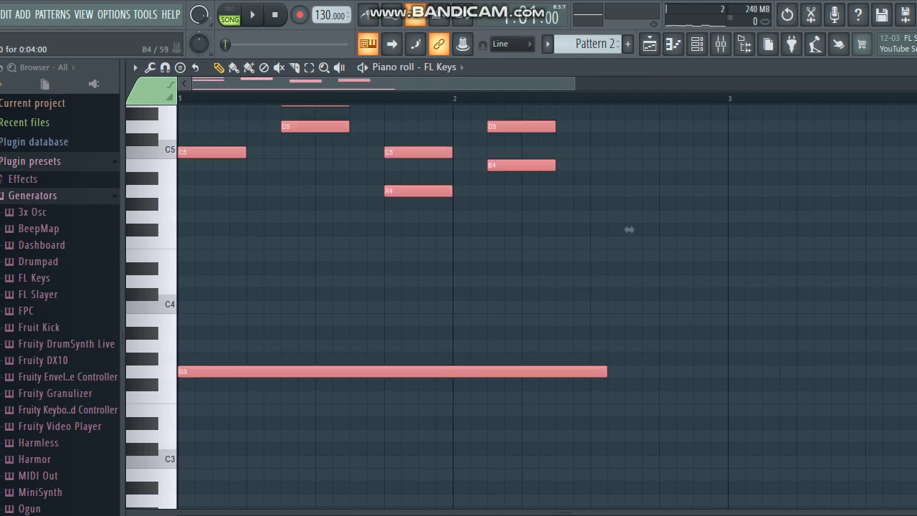
pyautogui.press('space')
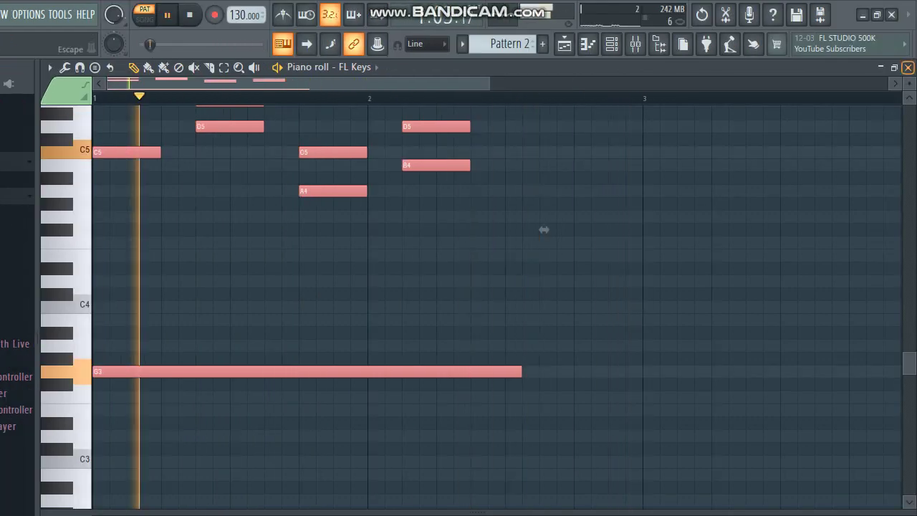
# Step: Return to the playlist, close the FL Keys window and fill Track 2 with back-to-back Pattern 2 clips
pyautogui.press('F7')
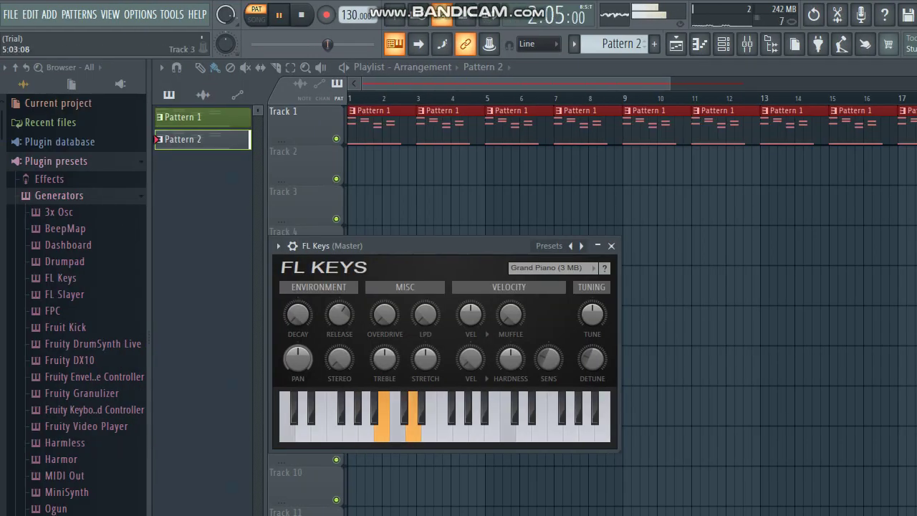
pyautogui.click(605, 245)
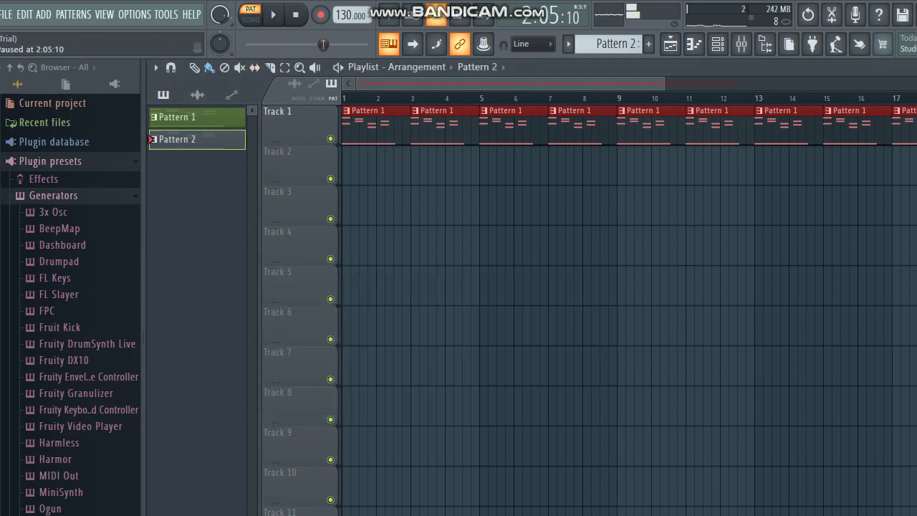
pyautogui.moveTo(351, 164); pyautogui.dragTo(795, 163)
pyautogui.moveTo(717, 163); pyautogui.dragTo(845, 163)
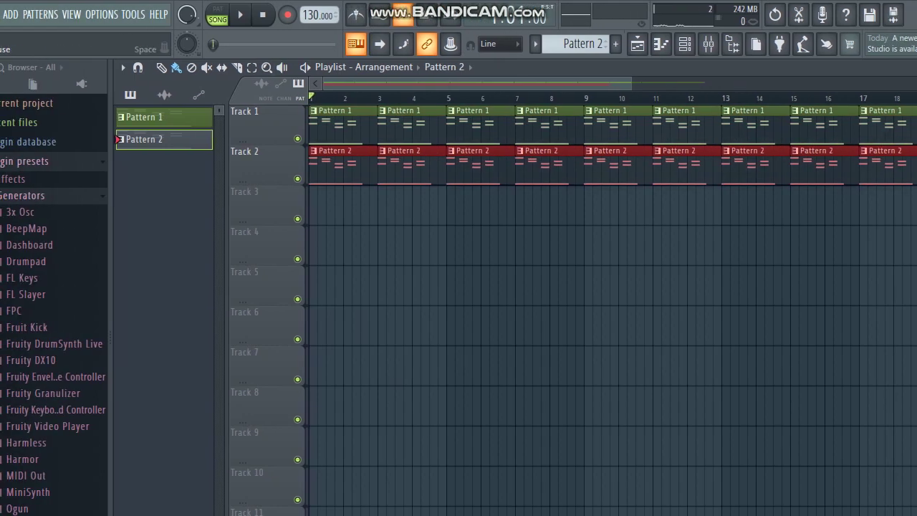
# Step: Rename Pattern 2 as "piano" and set its color to dark slate gray (#356869)
pyautogui.rightClick(310, 156)
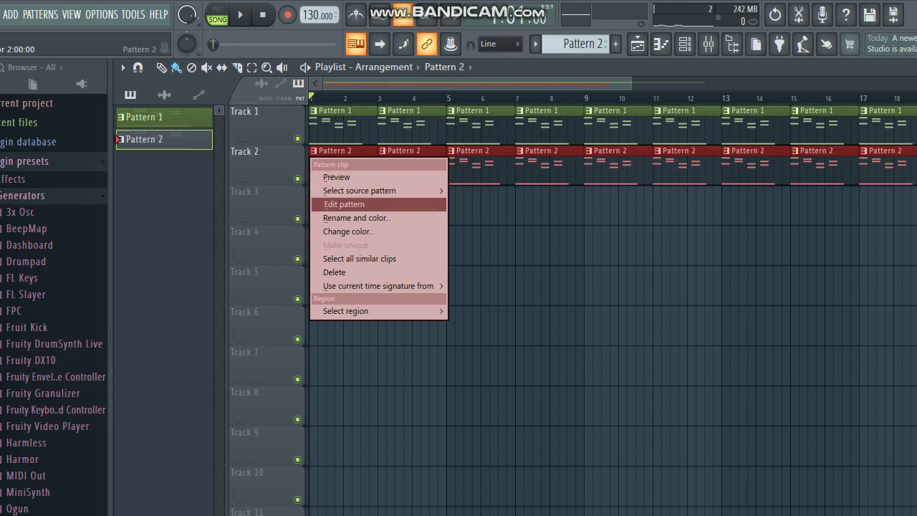
pyautogui.click(340, 215)
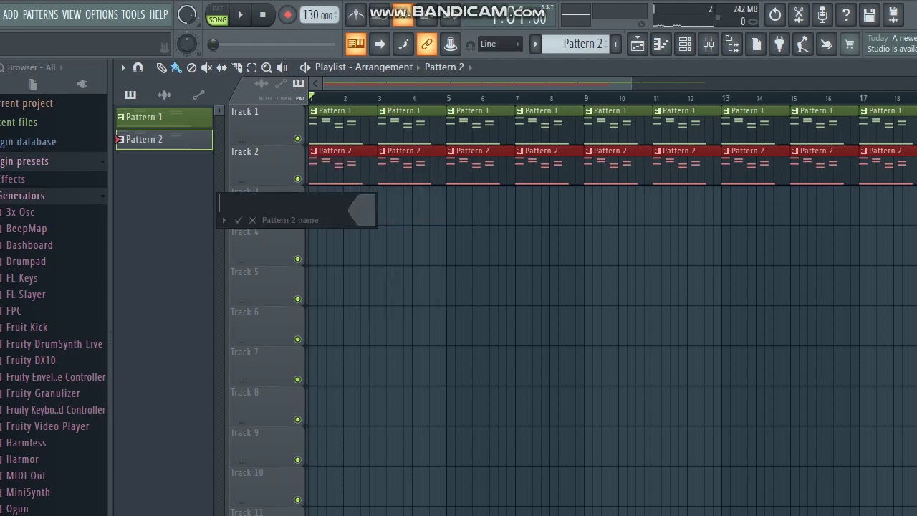
pyautogui.click(362, 210)
pyautogui.click(484, 368)
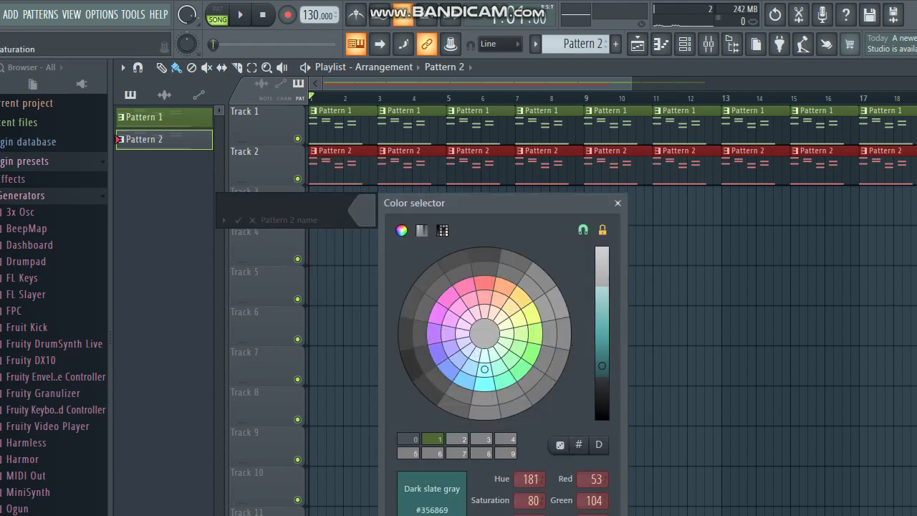
pyautogui.click(600, 429)
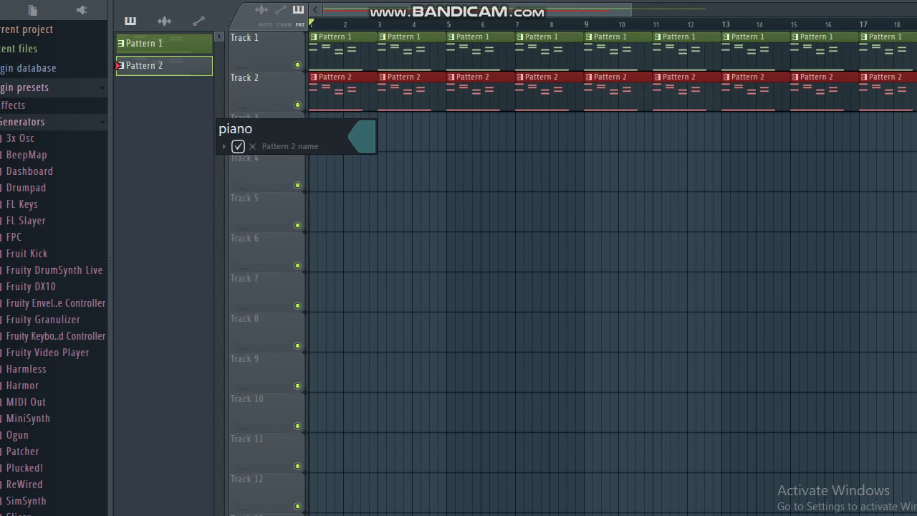
pyautogui.press('Return')
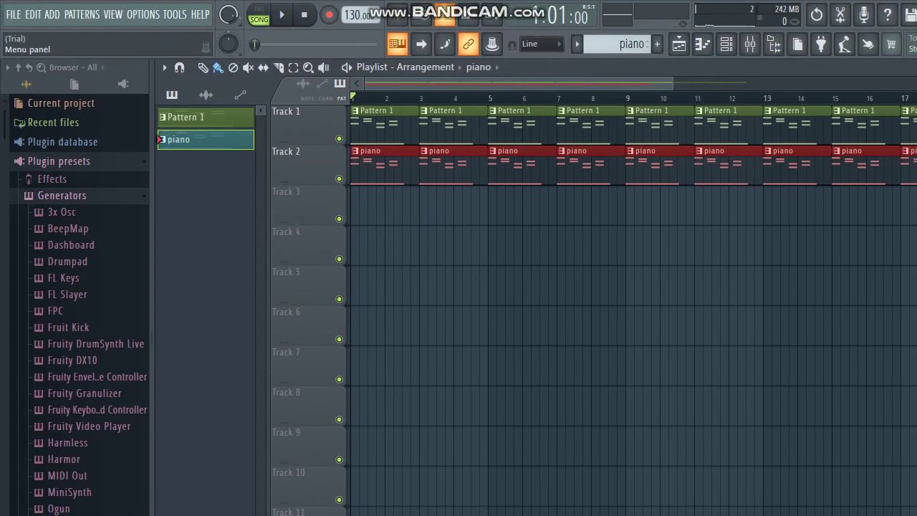
# Step: Play the song, look at Pattern 1's notes in the piano roll and open the mixer over the playlist
pyautogui.click(281, 15)
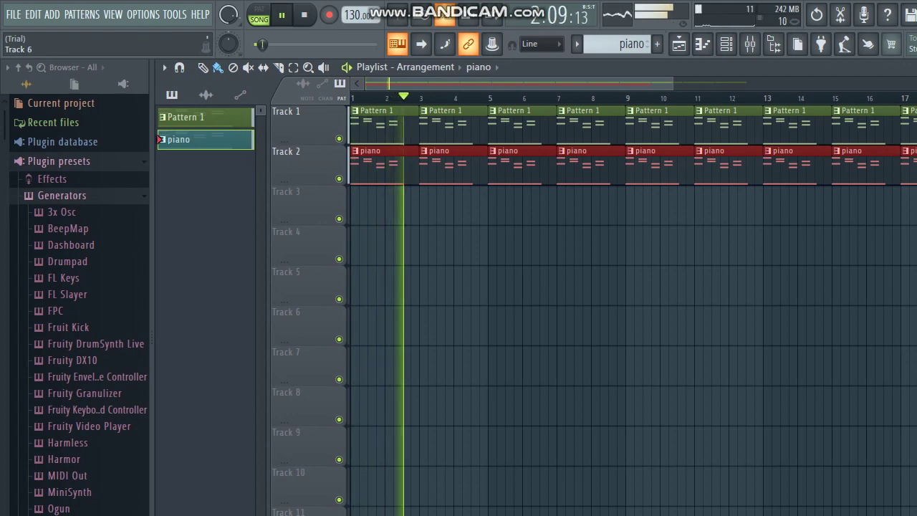
pyautogui.click(385, 123)
pyautogui.press('F7')
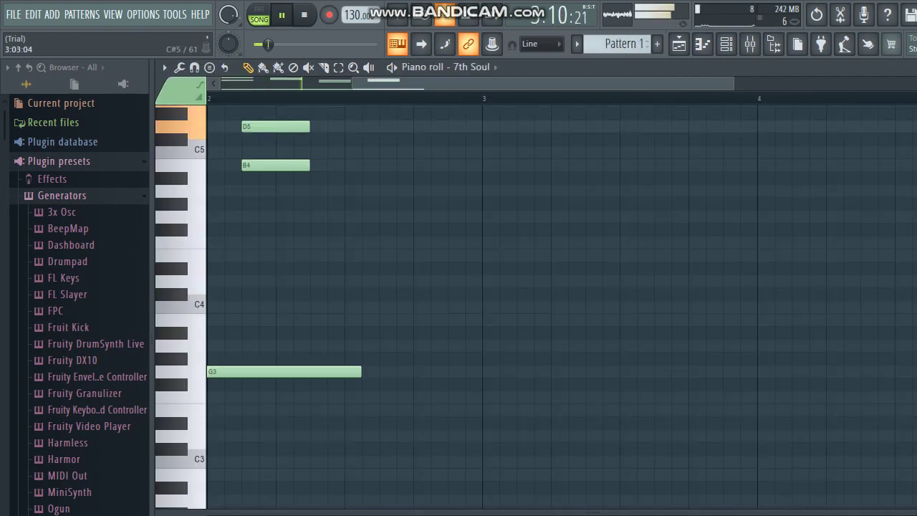
pyautogui.press('F5')
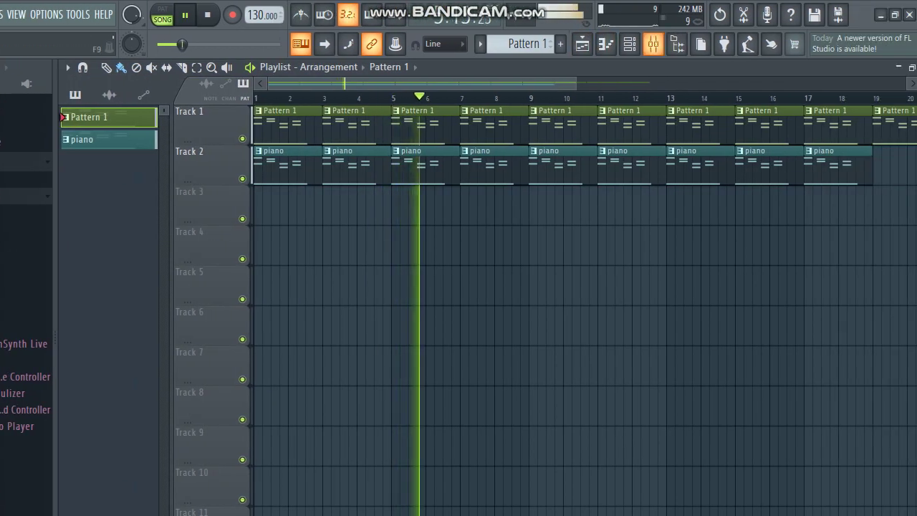
pyautogui.press('F9')
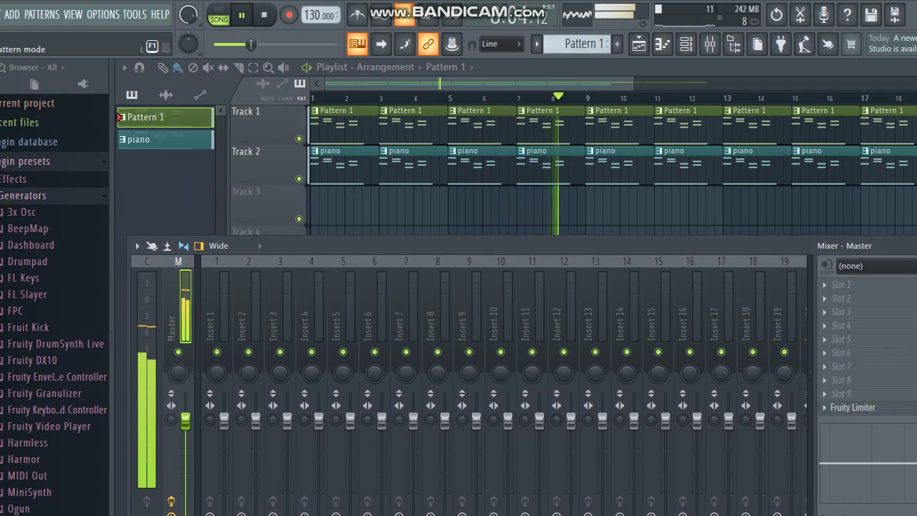
# Step: Stop playback, create a new empty pattern with its default name and check the 7th Soul instrument from the channel rack
pyautogui.press('space')
pyautogui.press('l')
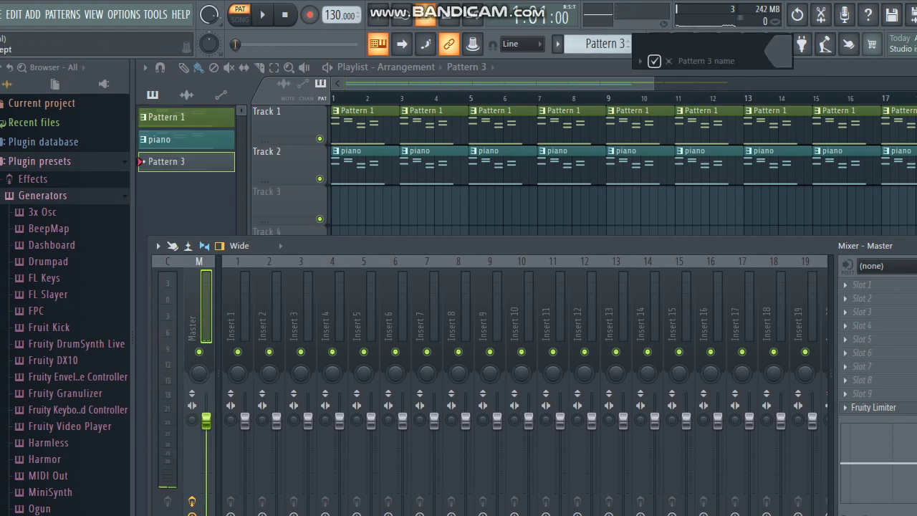
pyautogui.press('F6')
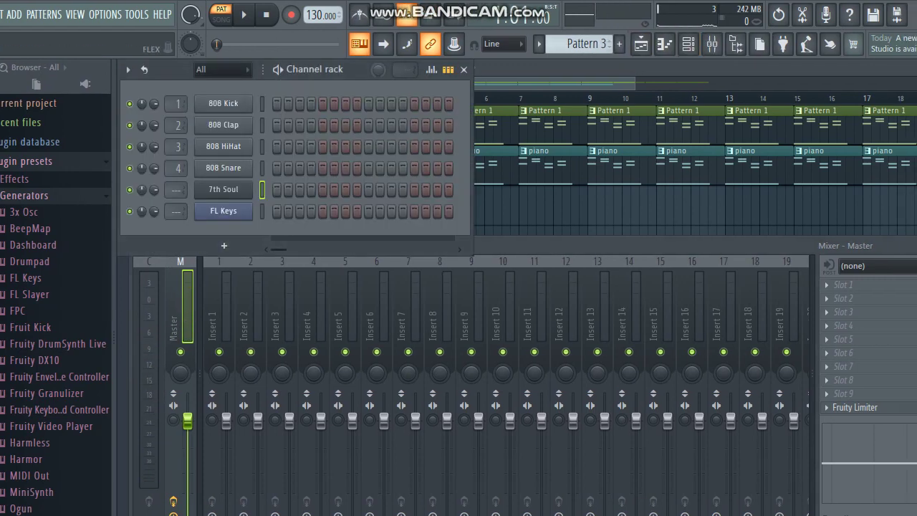
pyautogui.click(222, 189)
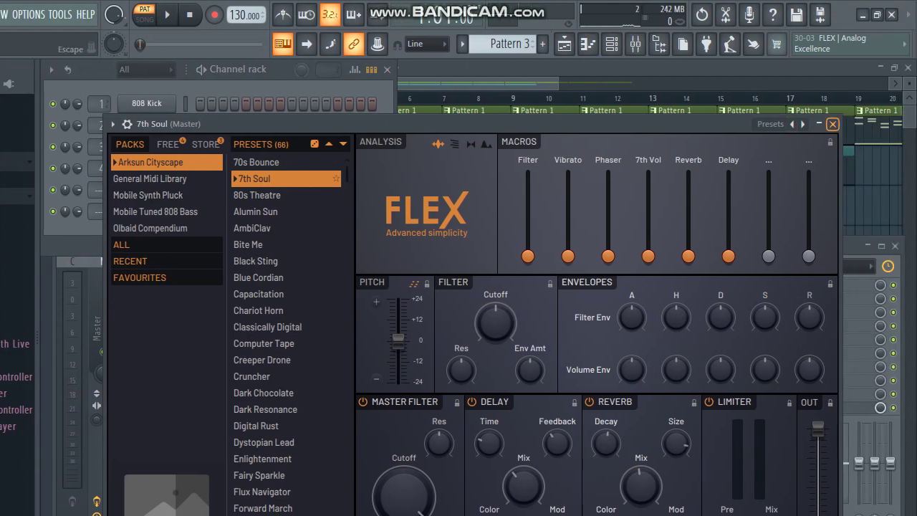
pyautogui.click(818, 124)
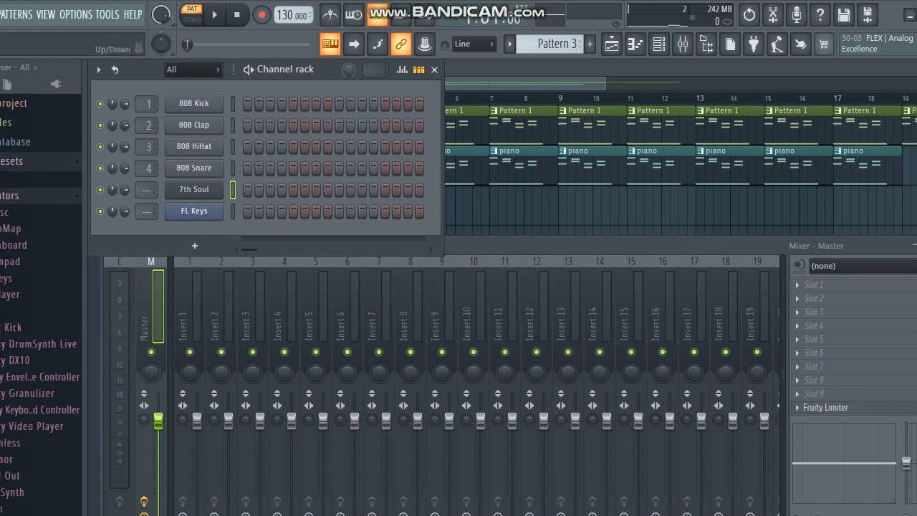
# Step: Assign the 7th Soul and FL Keys channels each to a new instrument track
pyautogui.rightClick(174, 187)
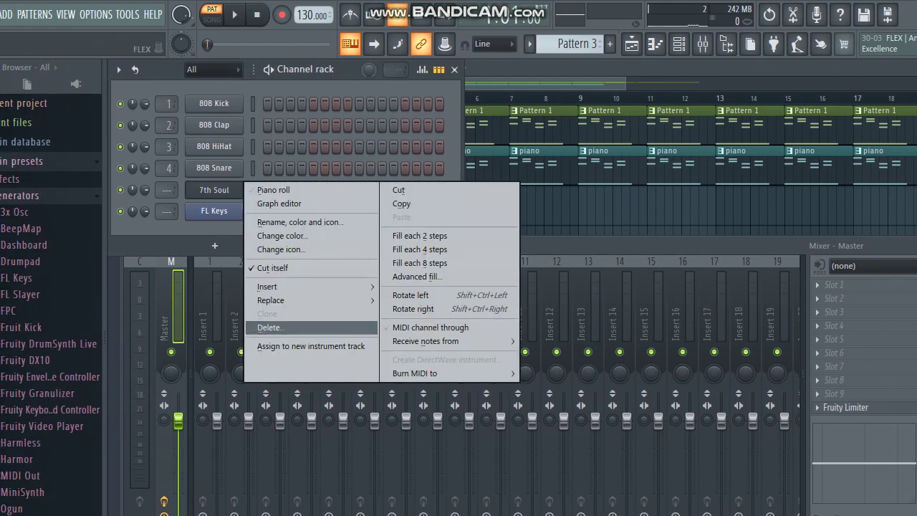
pyautogui.click(311, 346)
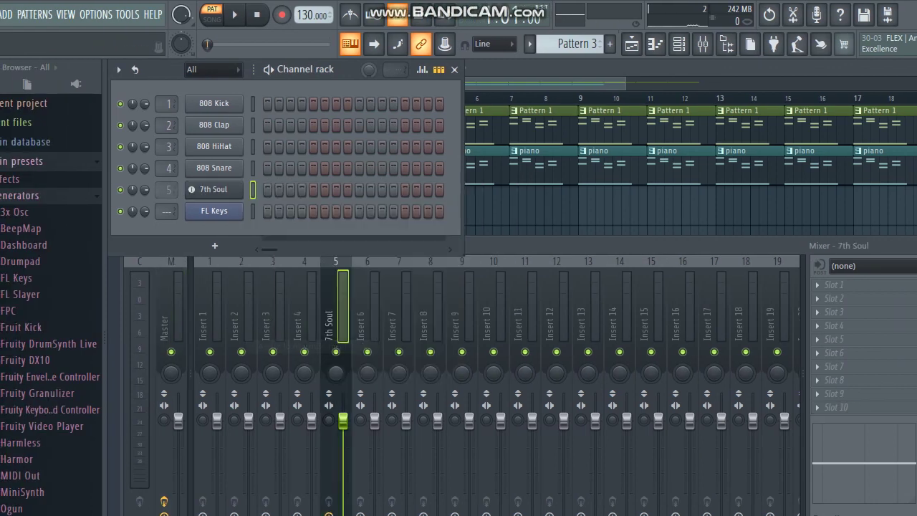
pyautogui.rightClick(214, 211)
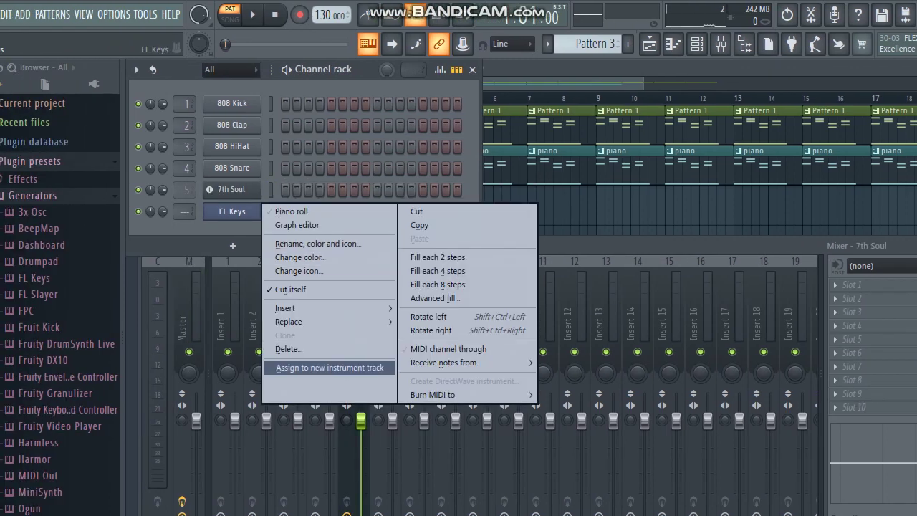
pyautogui.click(329, 367)
# Step: Lower the 7th Soul mixer track's volume, close the channel rack and play the song
pyautogui.click(347, 272)
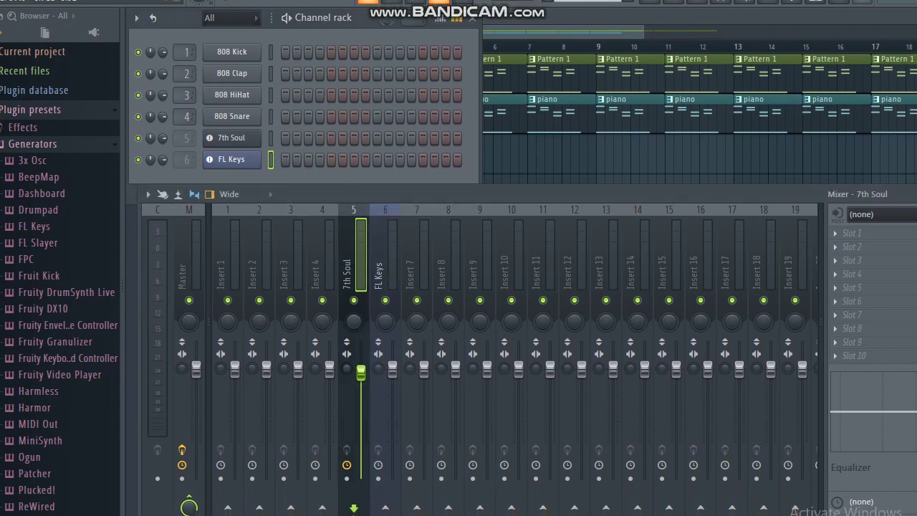
pyautogui.moveTo(361, 373); pyautogui.dragTo(361, 404)
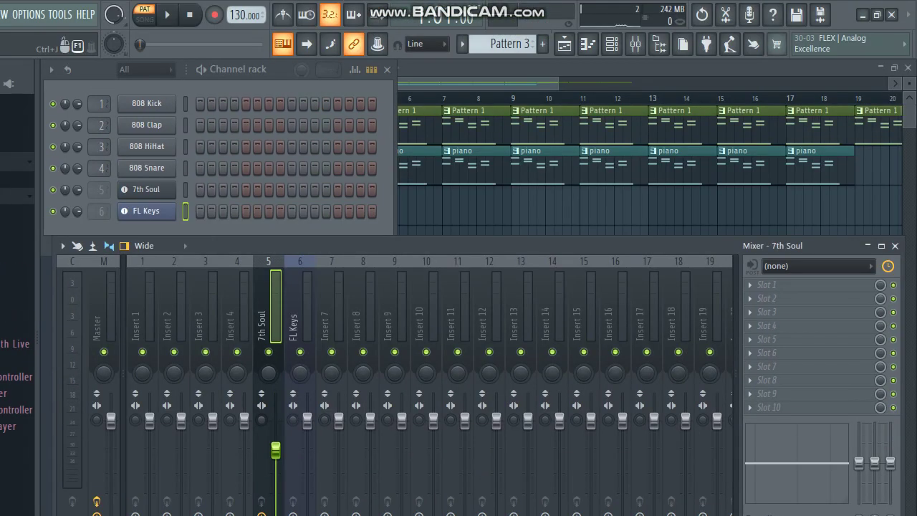
pyautogui.press('F6')
pyautogui.press('space')
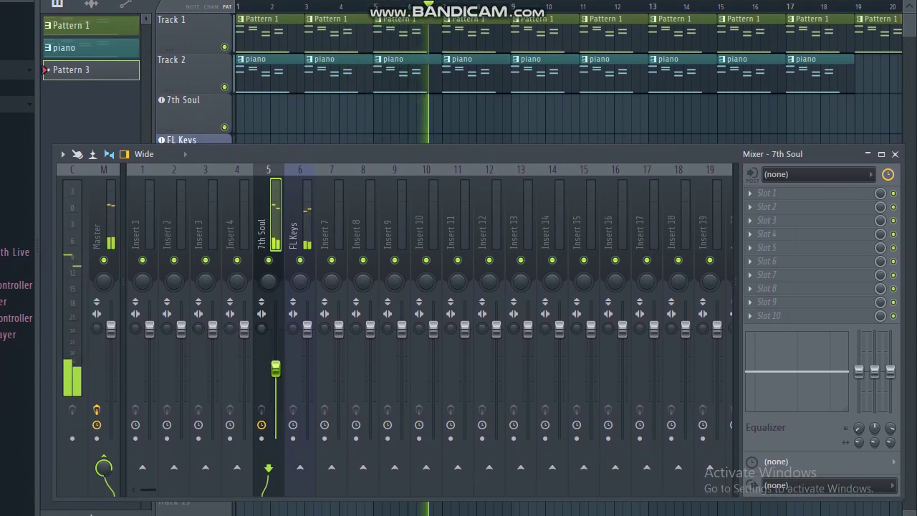
# Step: Lower the FL Keys mixer track's volume slightly, stop playback and close the mixer
pyautogui.click(299, 250)
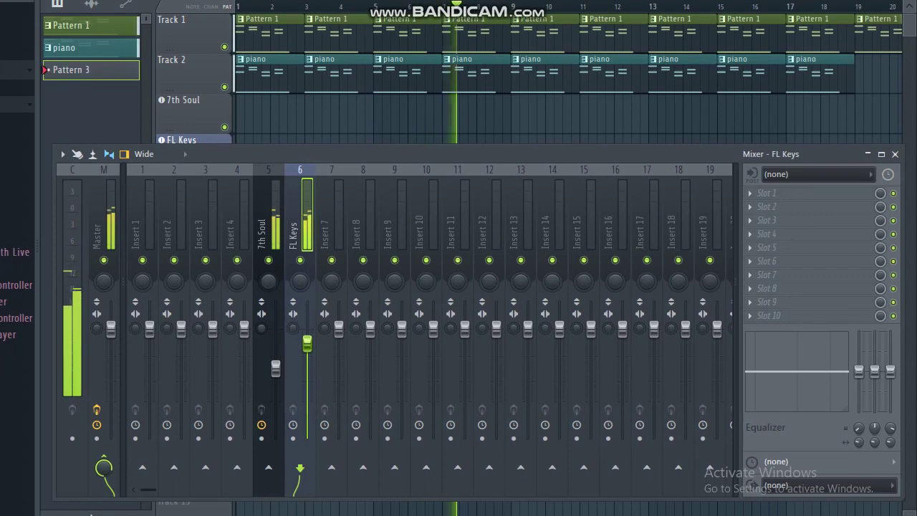
pyautogui.press('space')
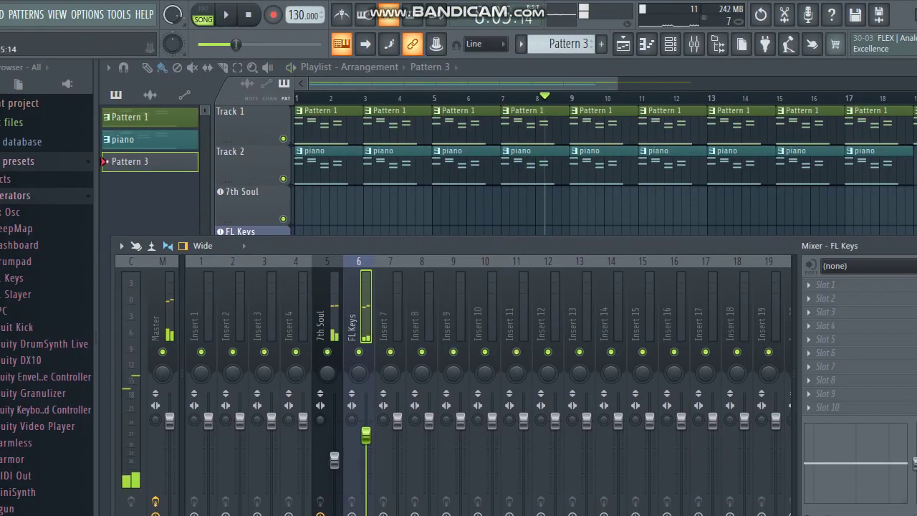
pyautogui.press('F9')
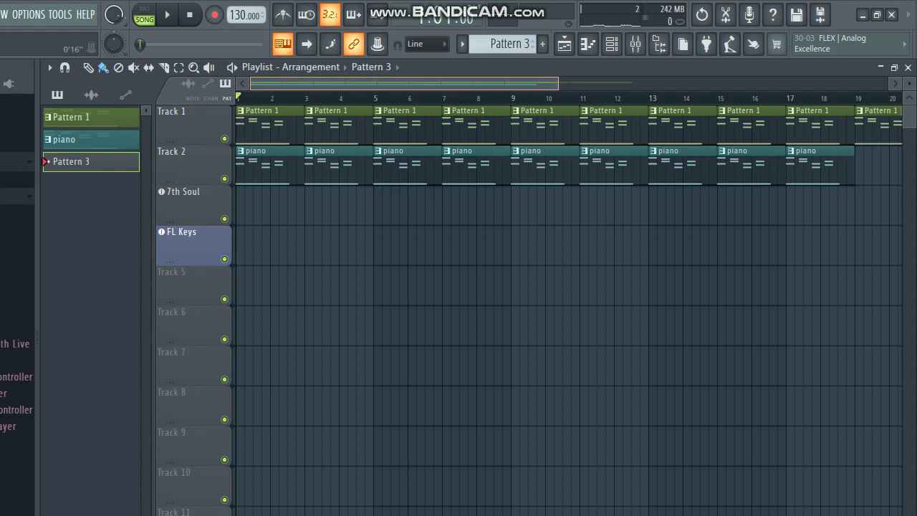
# Step: Shift the last piano clip on Track 2 about a quarter bar earlier and add five more piano clips after it
pyautogui.hscroll(4, 569, 295)
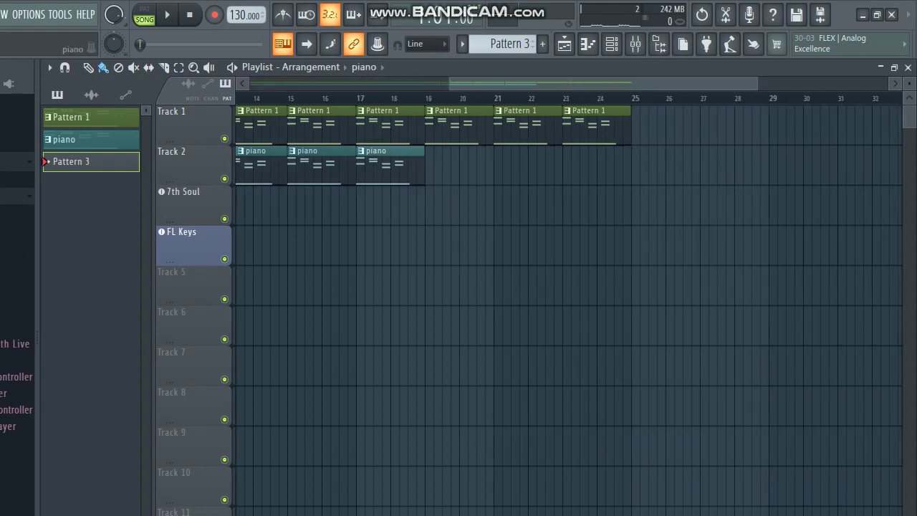
pyautogui.moveTo(390, 164); pyautogui.dragTo(399, 163)
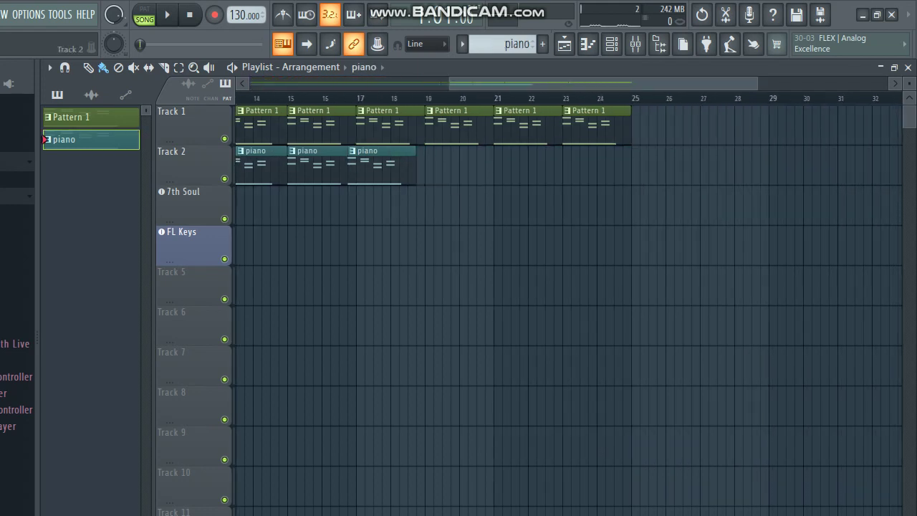
pyautogui.hotkey('ctrl', 'b')
pyautogui.hotkey('ctrl', 'b')
pyautogui.hotkey('ctrl', 'b')
pyautogui.hotkey('ctrl', 'b')
# Step: Extend Track 1 with two more Pattern 1 clips from bar 25 to bar 29
pyautogui.moveTo(595, 125); pyautogui.dragTo(612, 125)
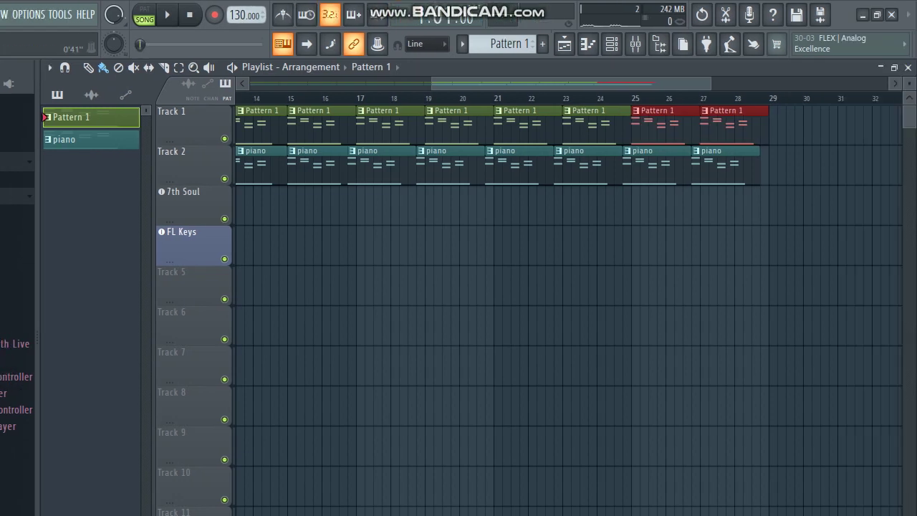
pyautogui.hscroll(-5, 566, 287)
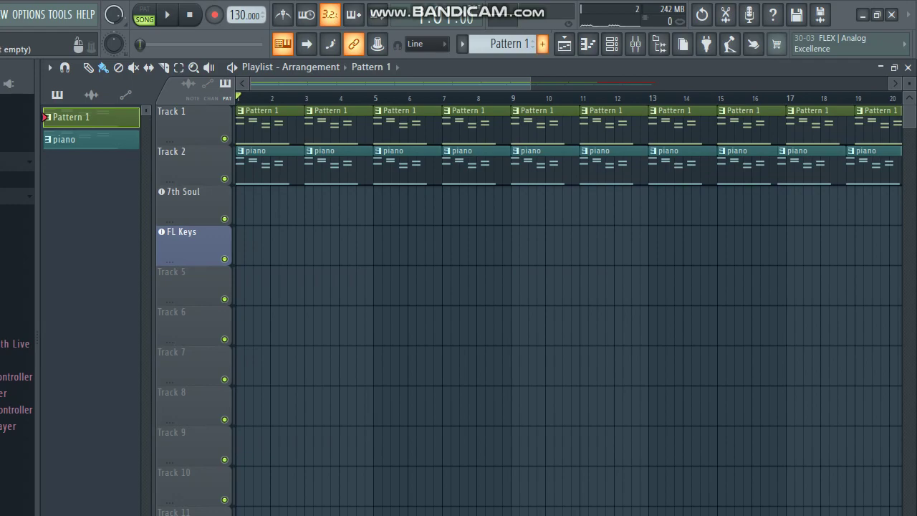
# Step: Add a Fruity DX10 synth in a new pattern and load its E.Piano Pad preset
pyautogui.press('F4')
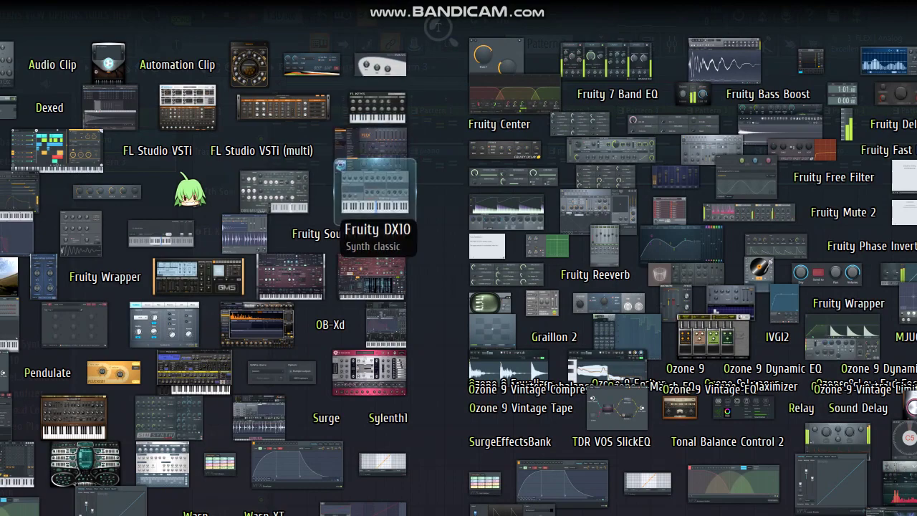
pyautogui.click(373, 192)
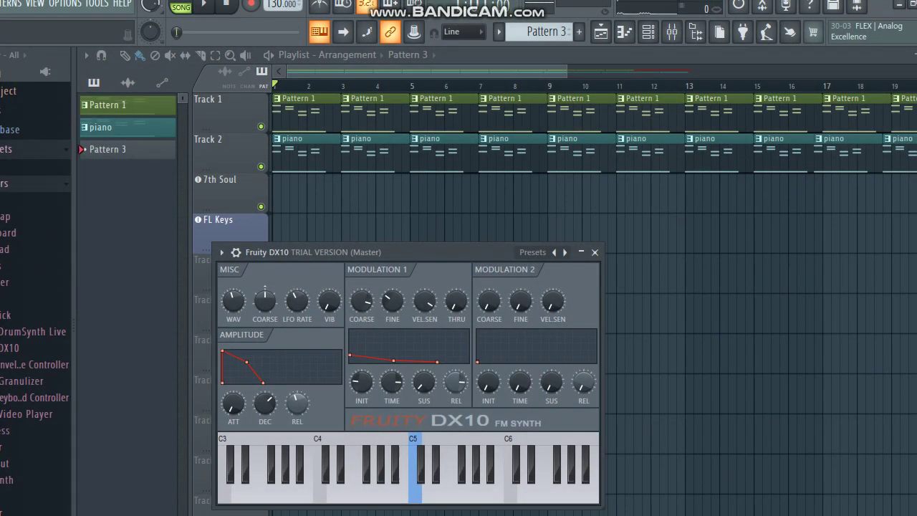
pyautogui.click(565, 251)
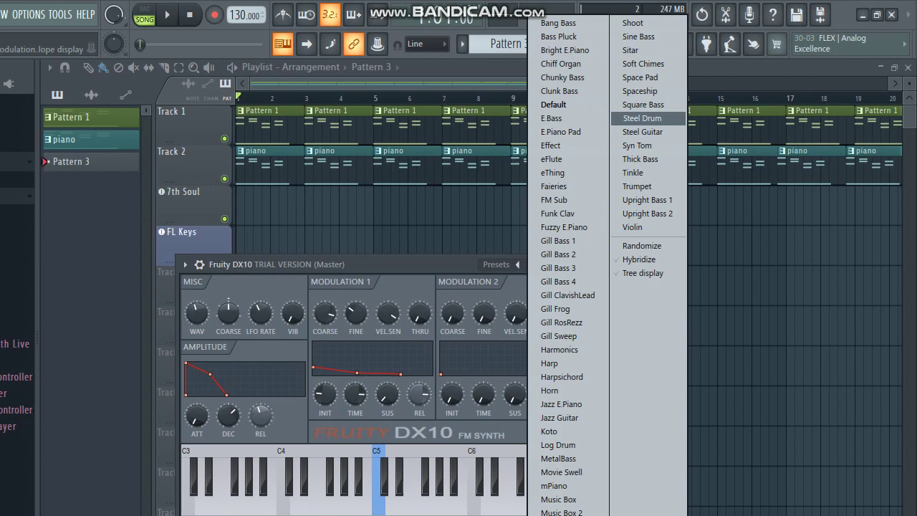
pyautogui.click(561, 131)
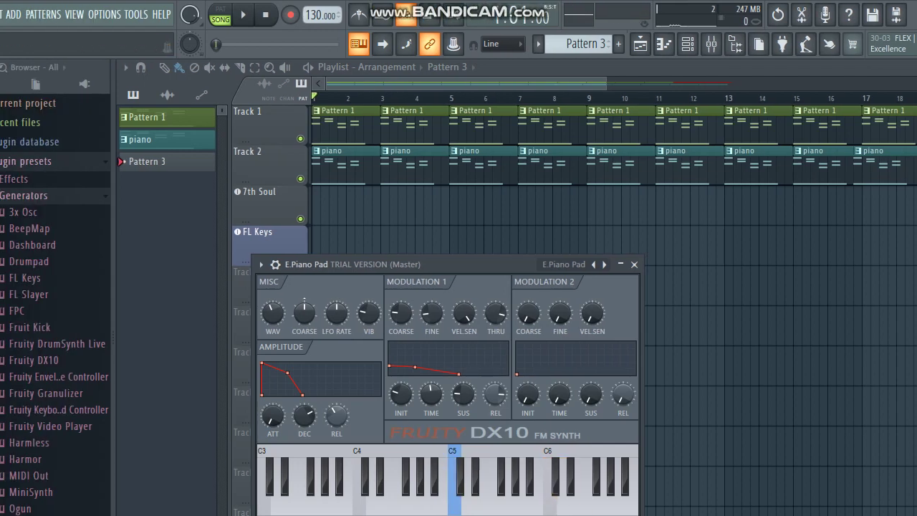
# Step: Copy the melody notes into the E.Piano Pad piano roll of Pattern 3 and audition them
pyautogui.click(260, 265)
pyautogui.click(272, 282)
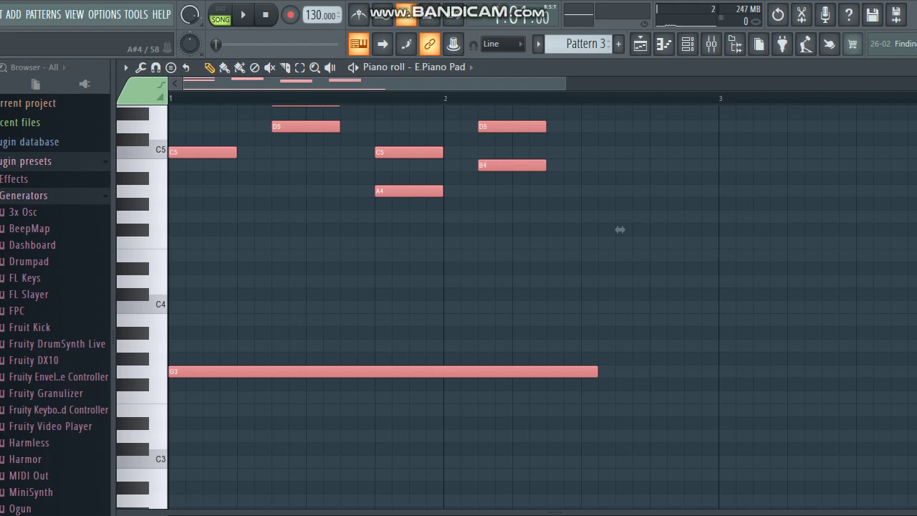
pyautogui.press('space')
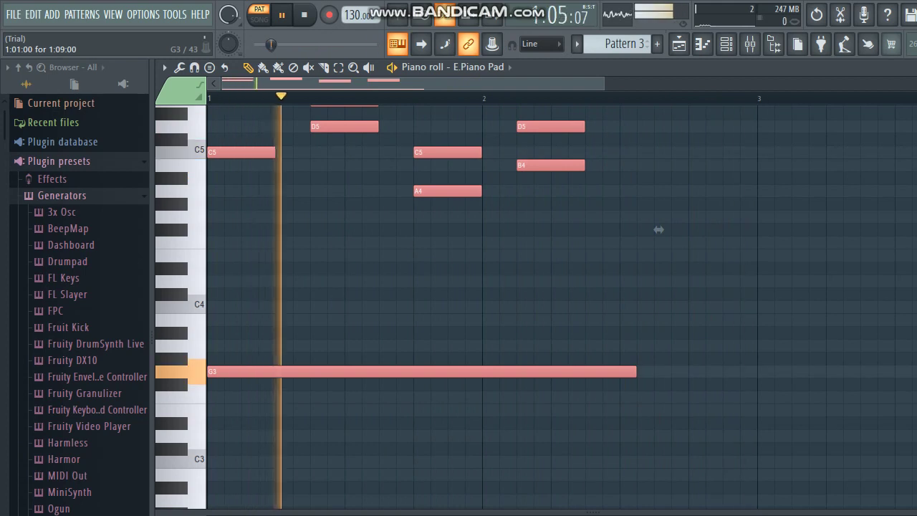
pyautogui.press('space')
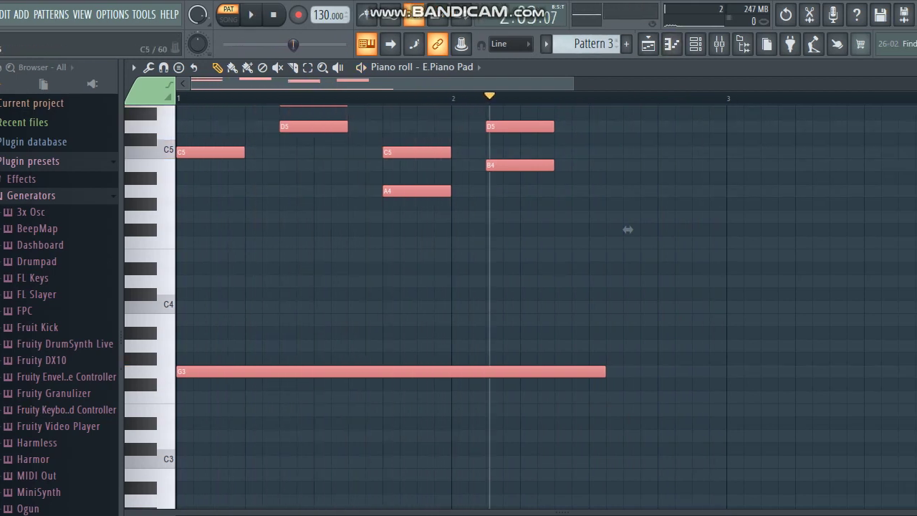
# Step: Transpose all Pattern 3 notes down eight semitones so the bass note is B2, play the pattern and close the synth window
pyautogui.moveTo(628, 229); pyautogui.dragTo(627, 332)
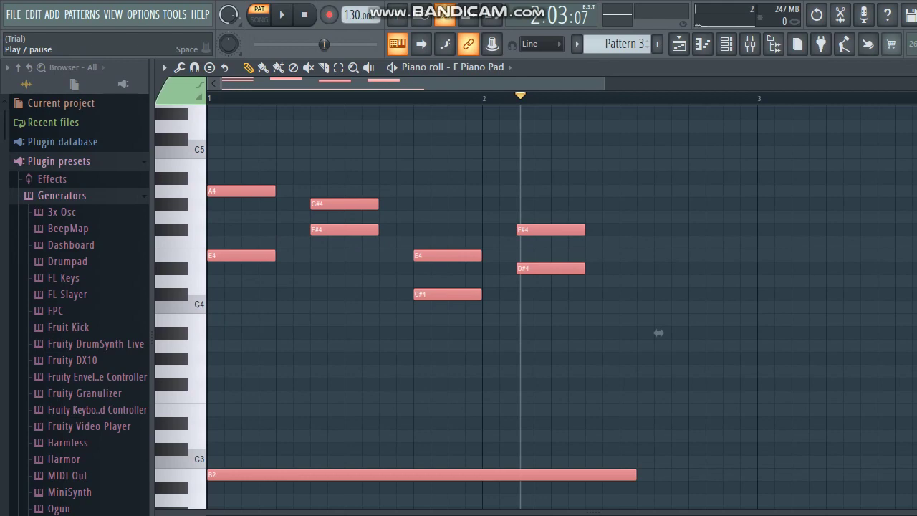
pyautogui.press('space')
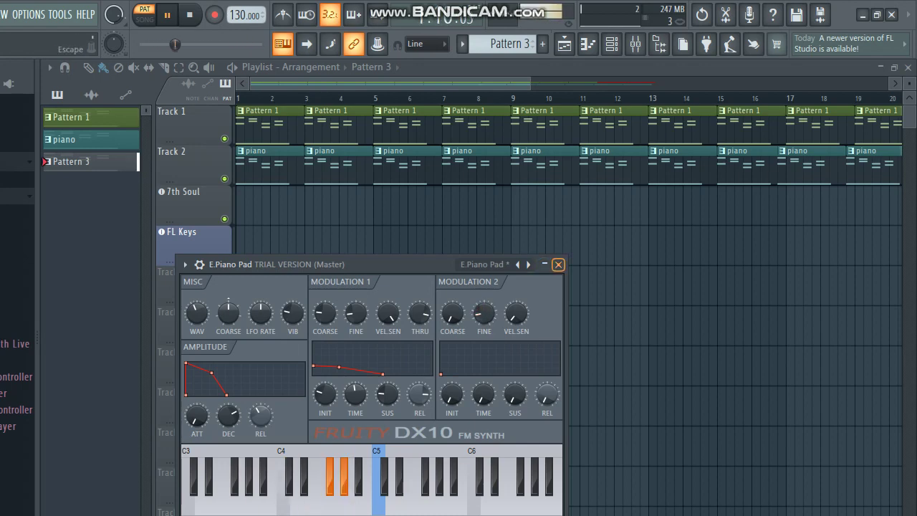
pyautogui.press('Escape')
# Step: Fill the 7th Soul playlist track with back-to-back Pattern 3 clips from bar 1 past bar 19, and play the arrangement in song mode
pyautogui.moveTo(243, 204); pyautogui.dragTo(845, 204)
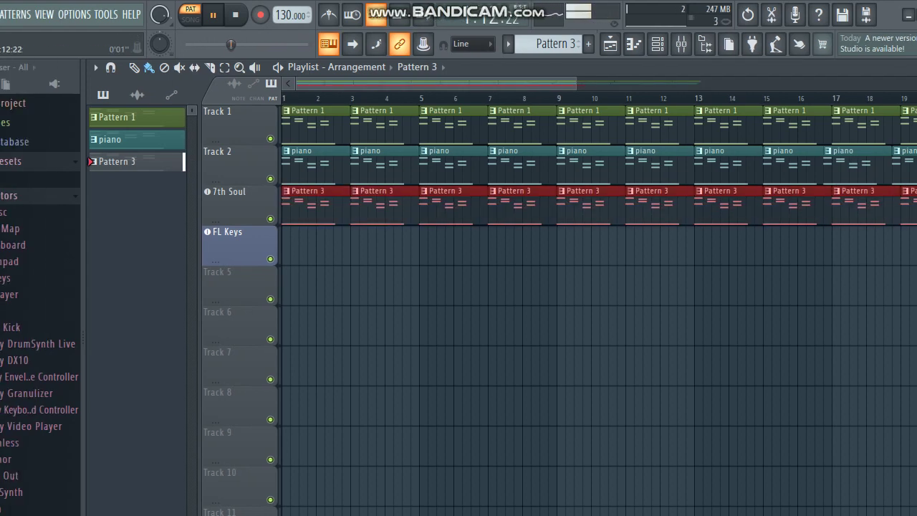
pyautogui.click(205, 18)
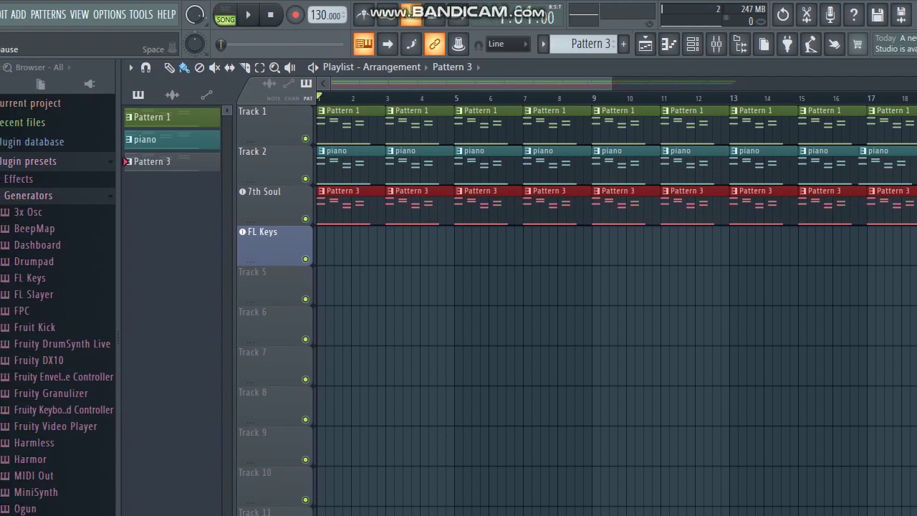
pyautogui.press('space')
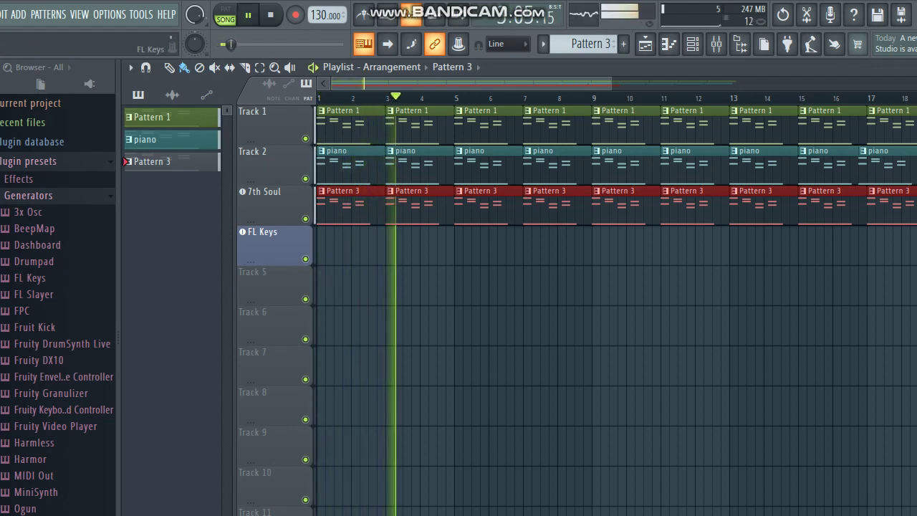
# Step: Compare the layers during playback by muting and unmuting Track 1, Track 2 and the 7th Soul track
pyautogui.click(305, 138)
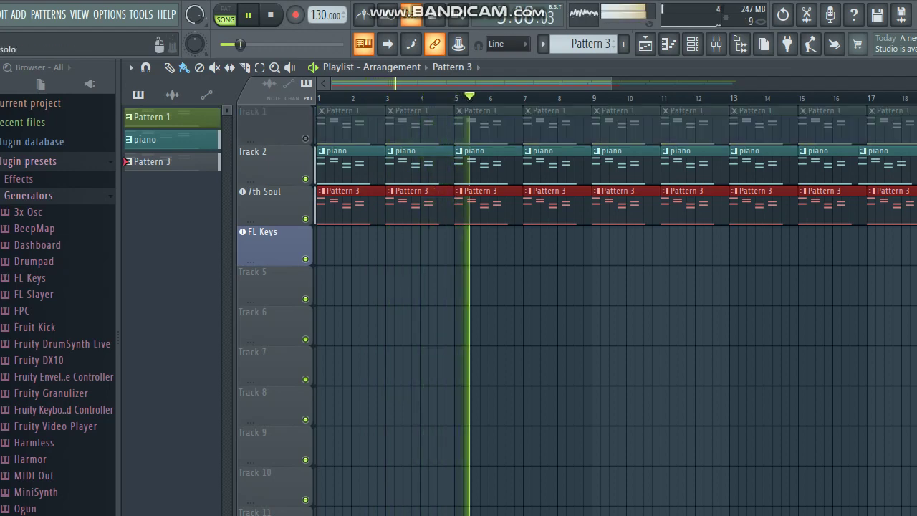
pyautogui.click(306, 178)
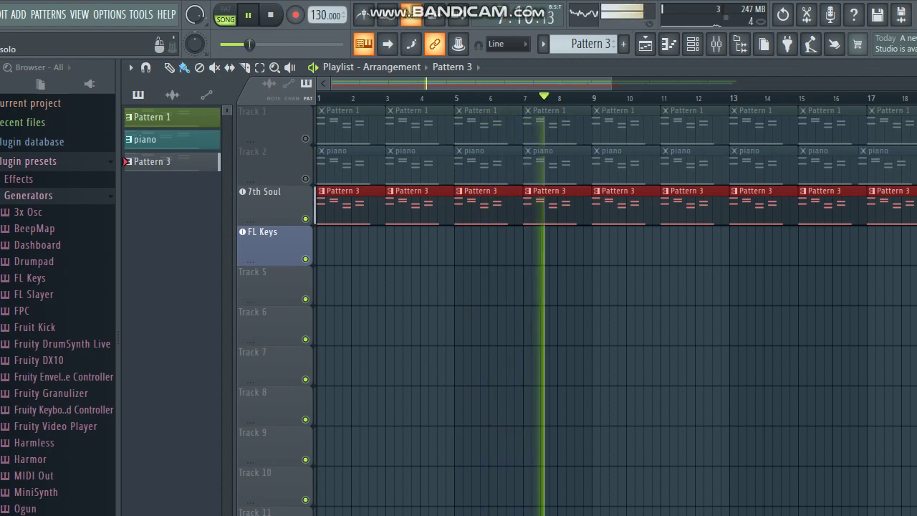
pyautogui.click(305, 178)
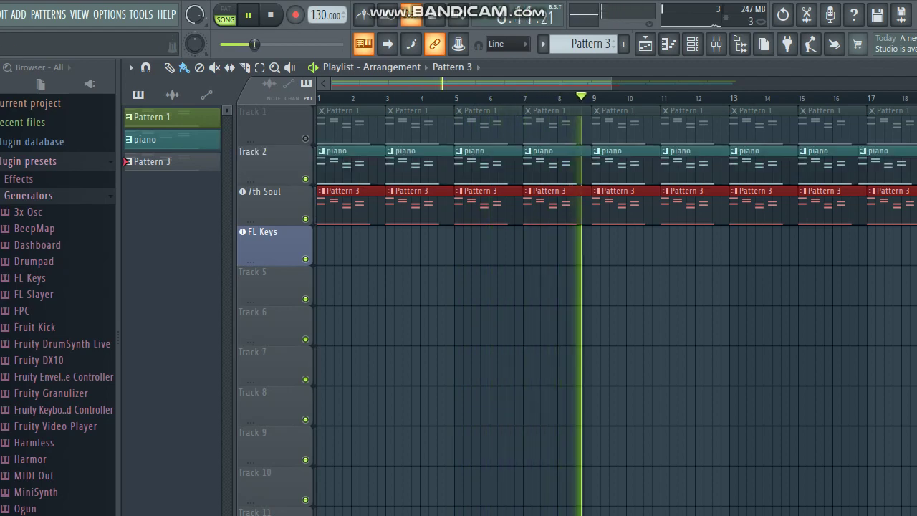
pyautogui.click(305, 138)
pyautogui.click(305, 218)
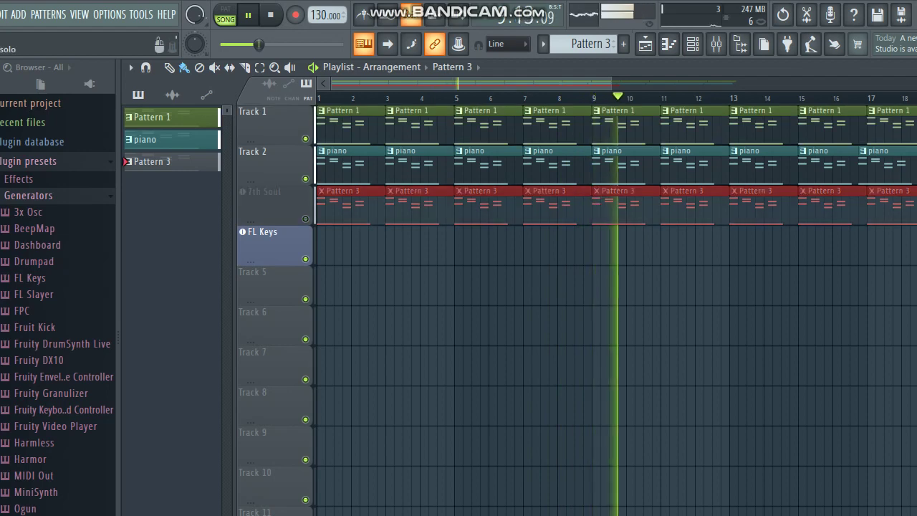
pyautogui.click(305, 218)
# Step: Open the E.Piano Pad channel's Pattern 3 notes in the piano roll and stop playback
pyautogui.press('F7')
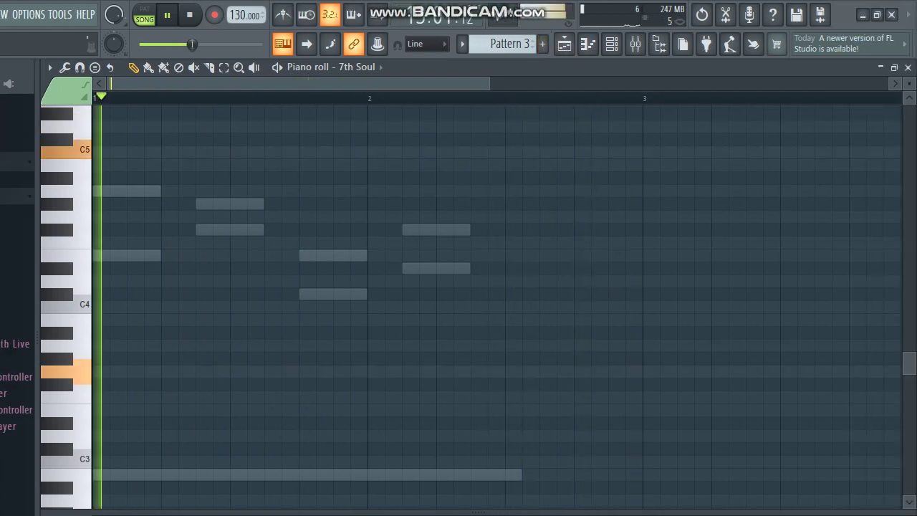
pyautogui.press('F5')
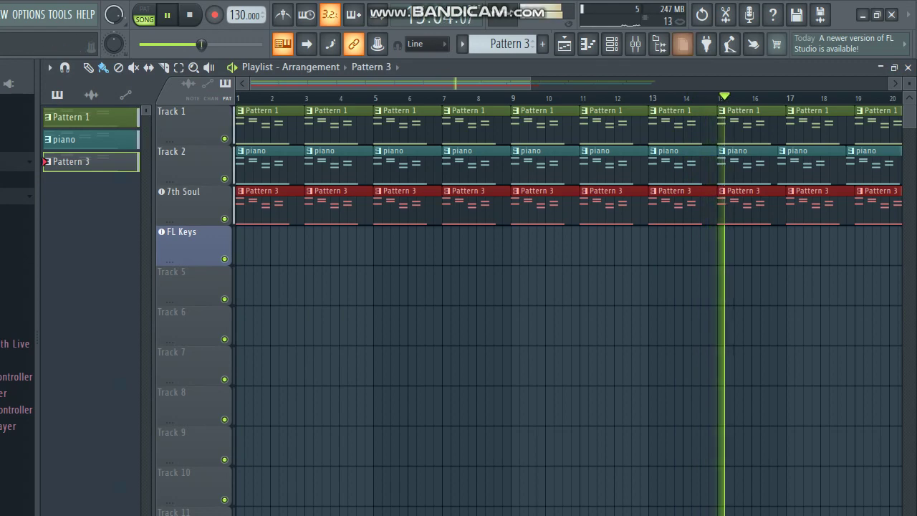
pyautogui.press('F6')
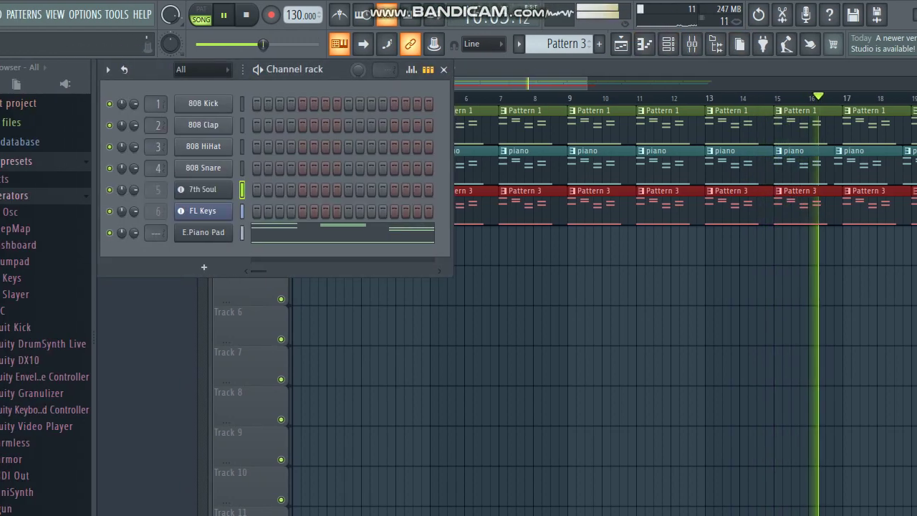
pyautogui.click(147, 232)
pyautogui.click(250, 263)
pyautogui.click(273, 283)
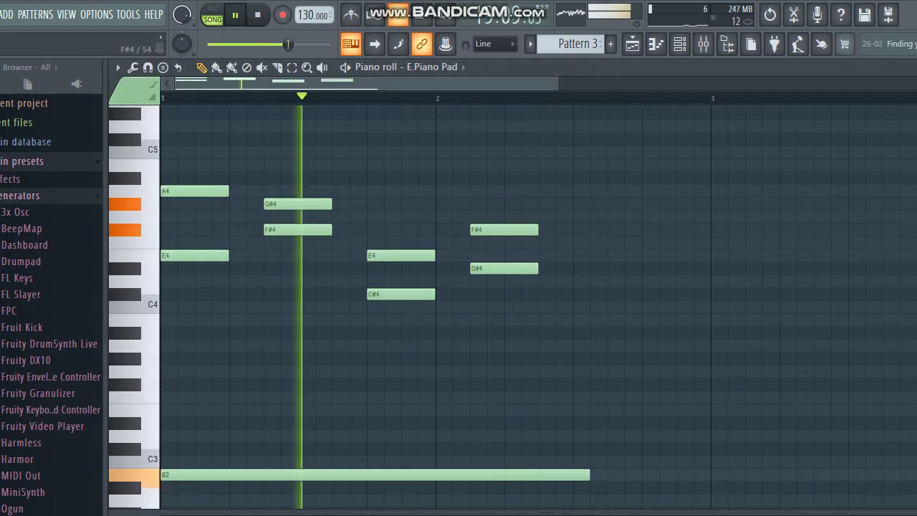
pyautogui.press('space')
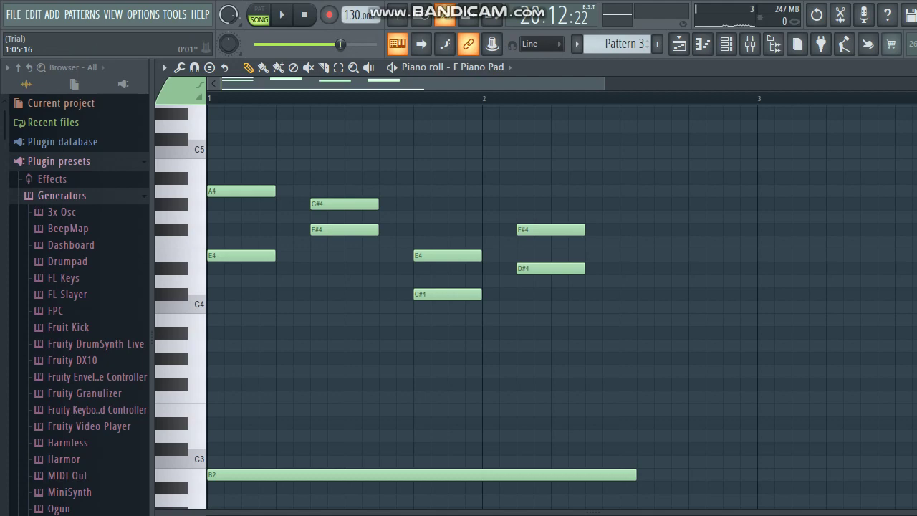
# Step: Transpose all E.Piano Pad notes up until the highest note is D#8, and play Pattern 3 in pattern mode
pyautogui.hotkey('ctrl', 'a')
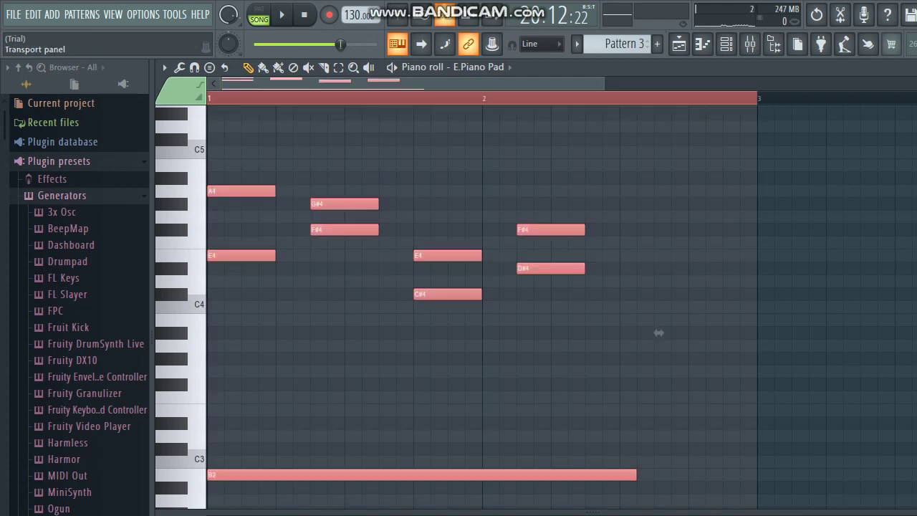
pyautogui.hotkey('ctrl', 'Up')
pyautogui.hotkey('ctrl', 'Up')
pyautogui.hotkey('ctrl', 'Up')
pyautogui.hotkey('ctrl', 'Up')
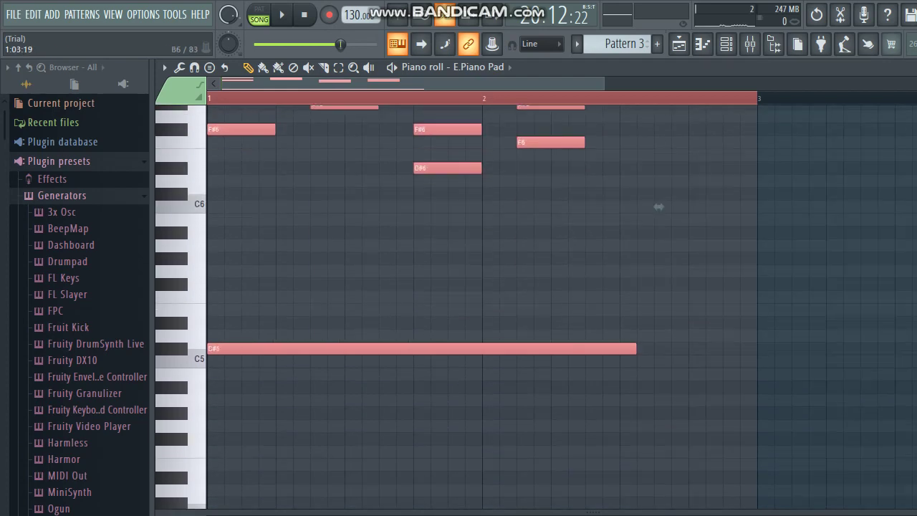
pyautogui.hotkey('shift', 'Up')
pyautogui.hotkey('shift', 'Up')
pyautogui.moveTo(658, 324); pyautogui.dragTo(658, 428)
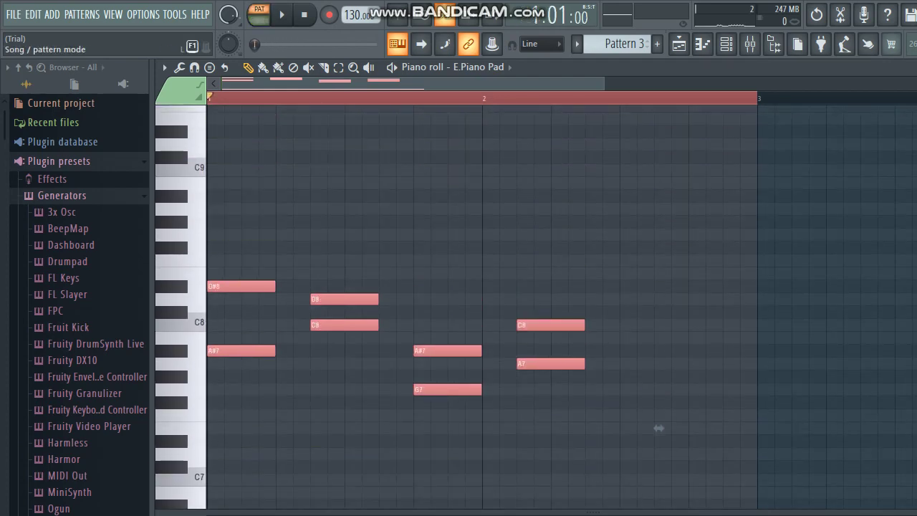
pyautogui.press('space')
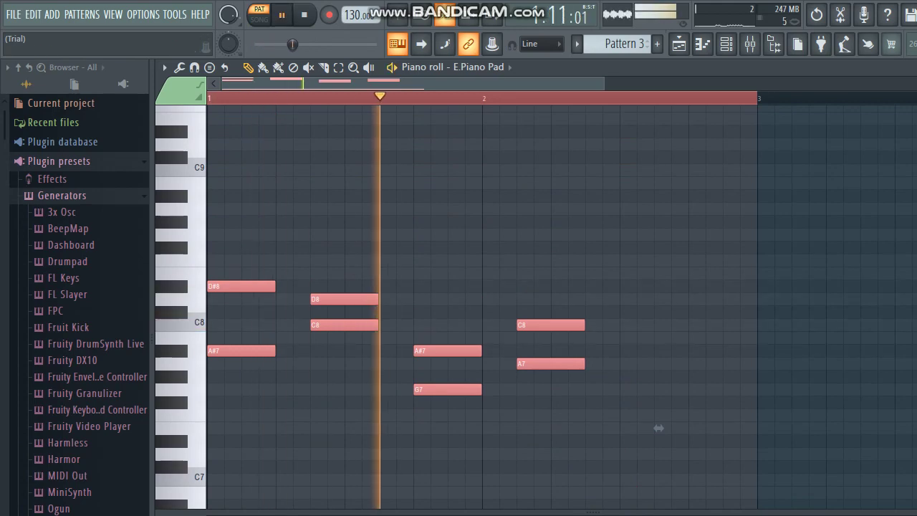
# Step: Lower the selected notes while the pattern plays until the highest note is E7
pyautogui.moveTo(658, 428); pyautogui.dragTo(658, 505)
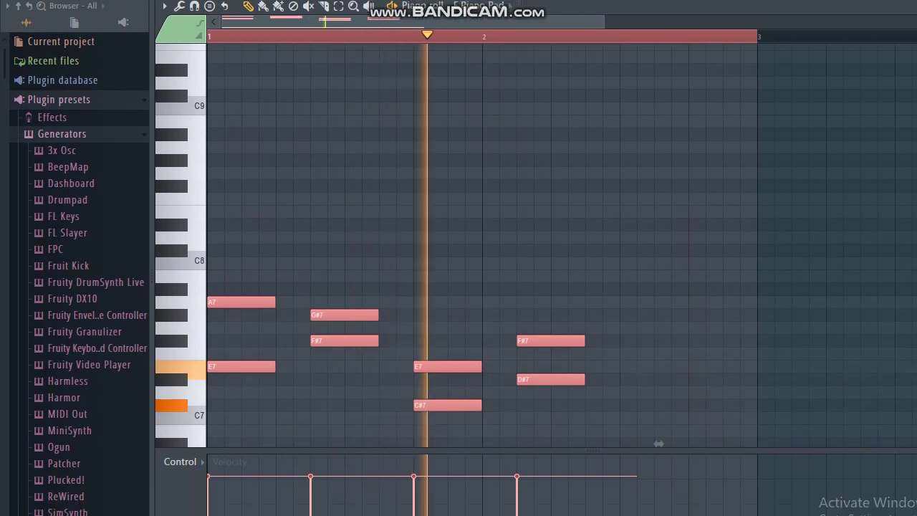
pyautogui.moveTo(658, 458); pyautogui.dragTo(659, 471)
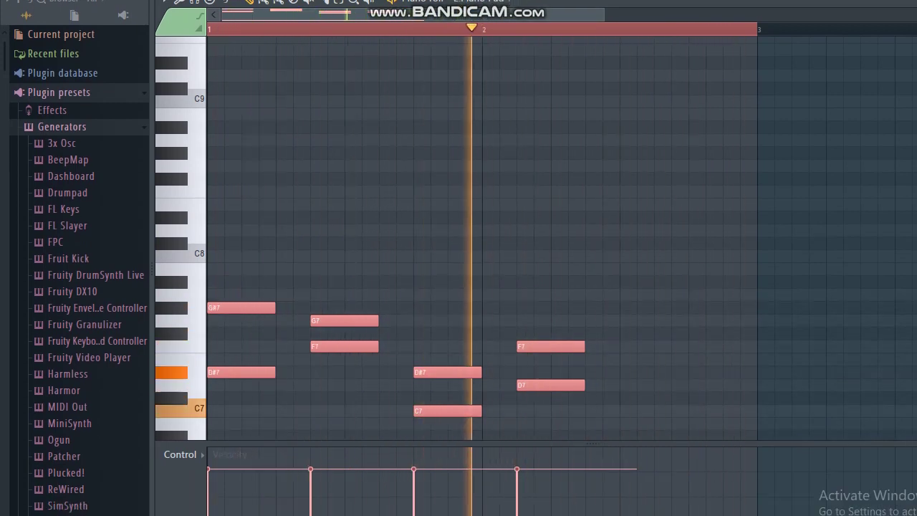
pyautogui.press('Down')
pyautogui.press('Down')
pyautogui.press('Down')
pyautogui.press('Down')
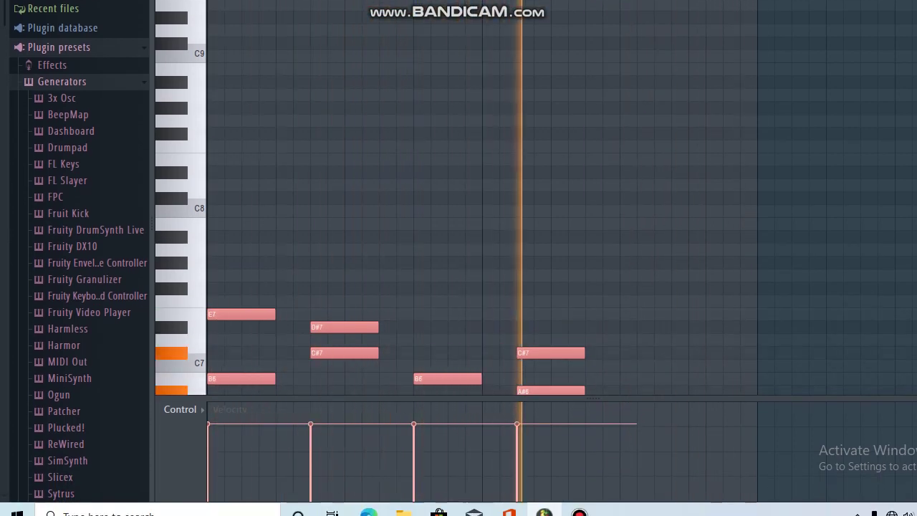
# Step: Raise the selected notes until the highest is C8, shift them one step later and deselect them
pyautogui.press('Up')
pyautogui.press('Up')
pyautogui.press('Up')
pyautogui.press('Up')
pyautogui.press('Up')
pyautogui.press('Up')
pyautogui.press('Up')
pyautogui.press('Up')
pyautogui.hotkey('shift', 'Right')
pyautogui.press('space')
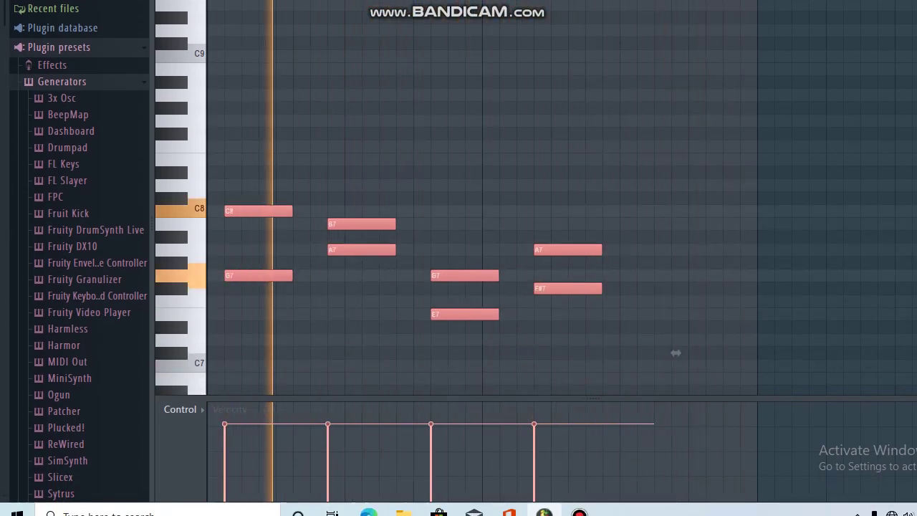
pyautogui.hotkey('ctrl', 'd')
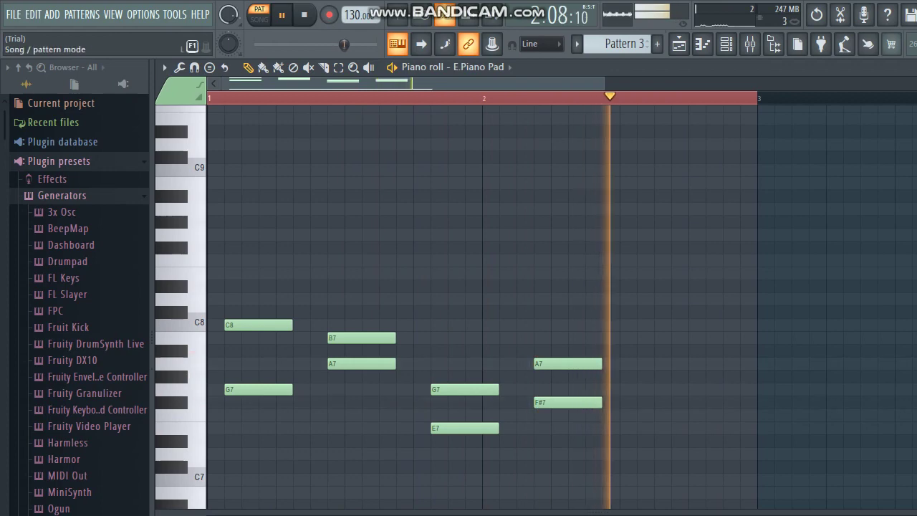
# Step: Close the piano roll, change the DX10 preset to Effect and on to eFlute, and audition Pattern 3 in pattern mode
pyautogui.click(259, 18)
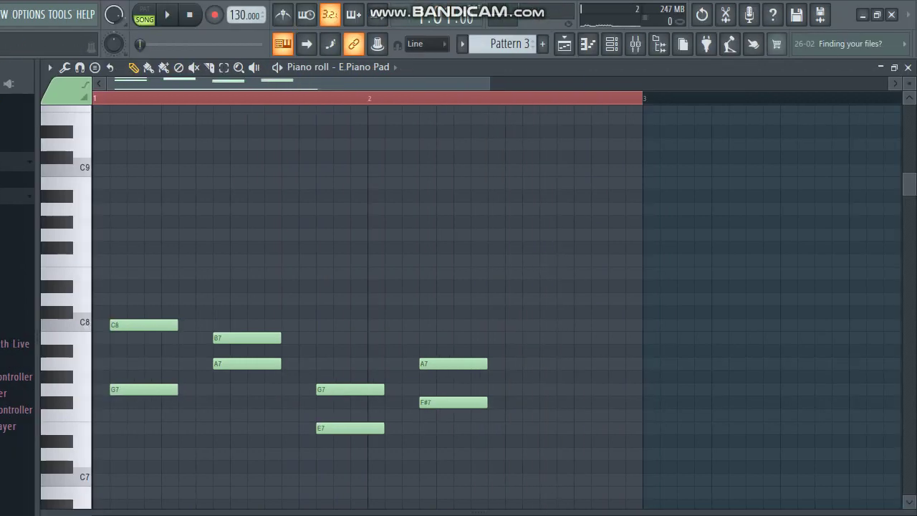
pyautogui.press('Escape')
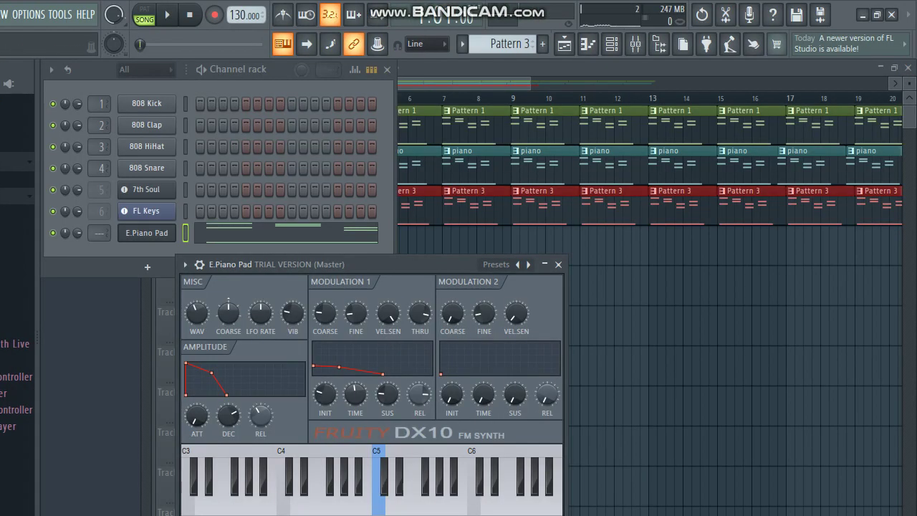
pyautogui.click(528, 265)
pyautogui.rightClick(528, 264)
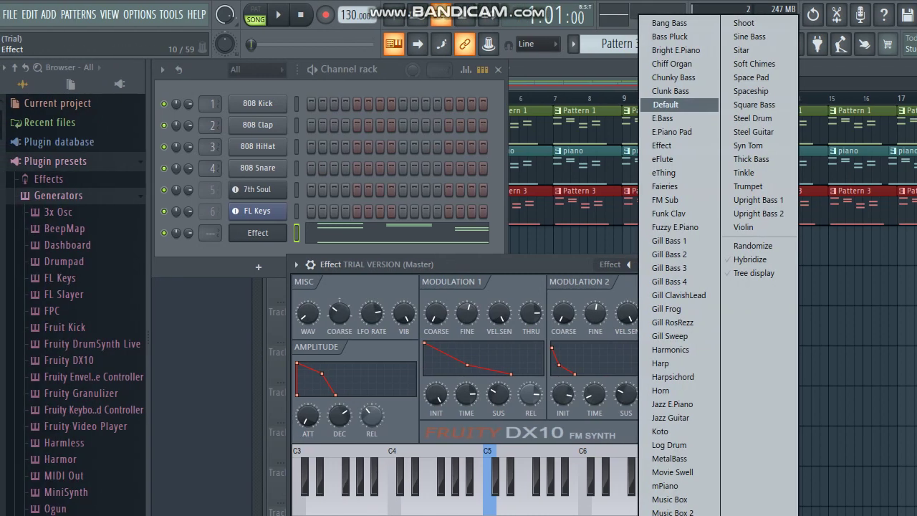
pyautogui.press('Escape')
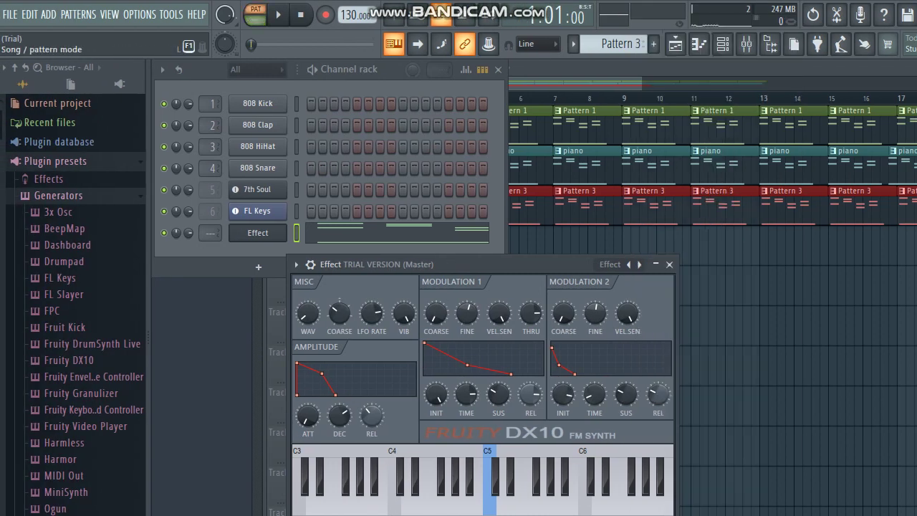
pyautogui.press('space')
pyautogui.click(639, 264)
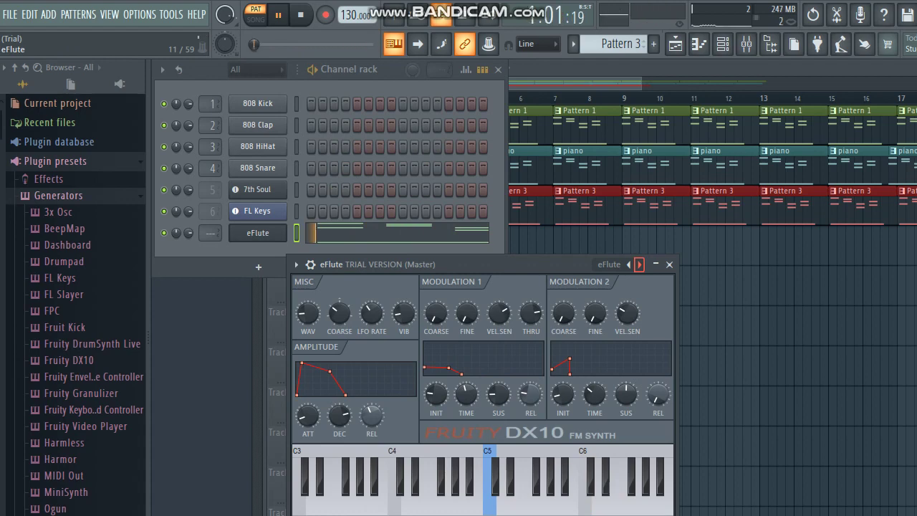
# Step: Audition the following DX10 presets one by one up to Gill Bass 4, stopping playback and closing the channel rack and synth at the end
pyautogui.click(639, 264)
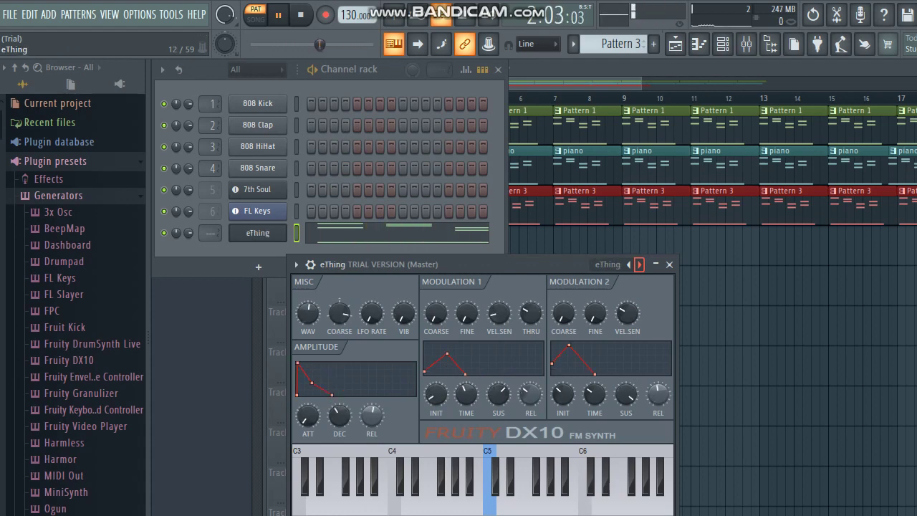
pyautogui.click(639, 265)
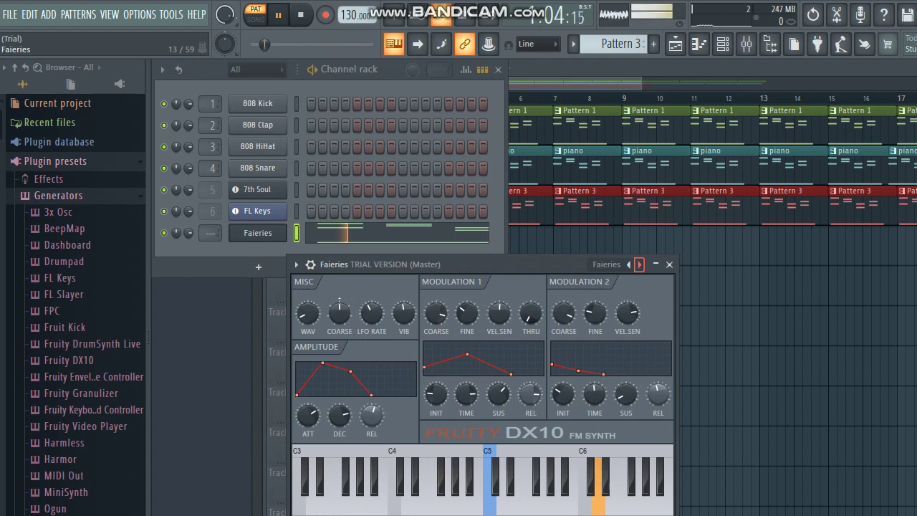
pyautogui.click(639, 264)
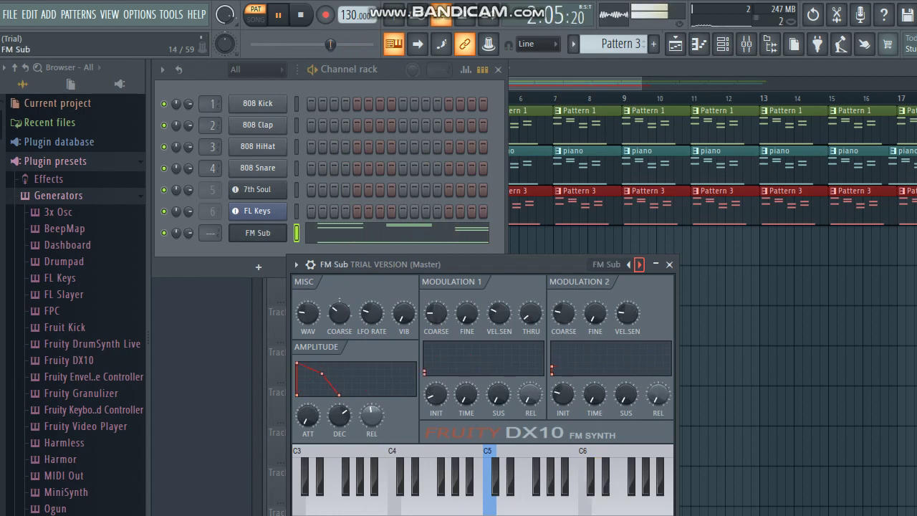
pyautogui.click(639, 264)
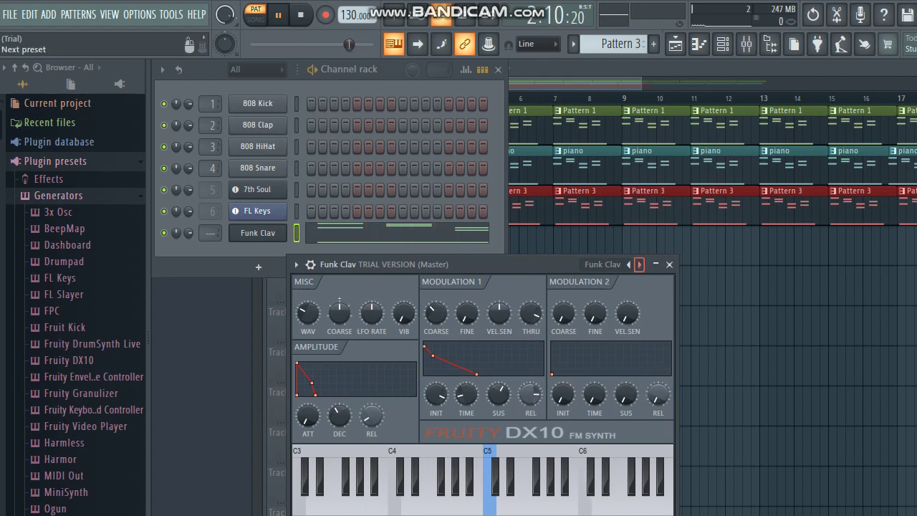
pyautogui.click(638, 264)
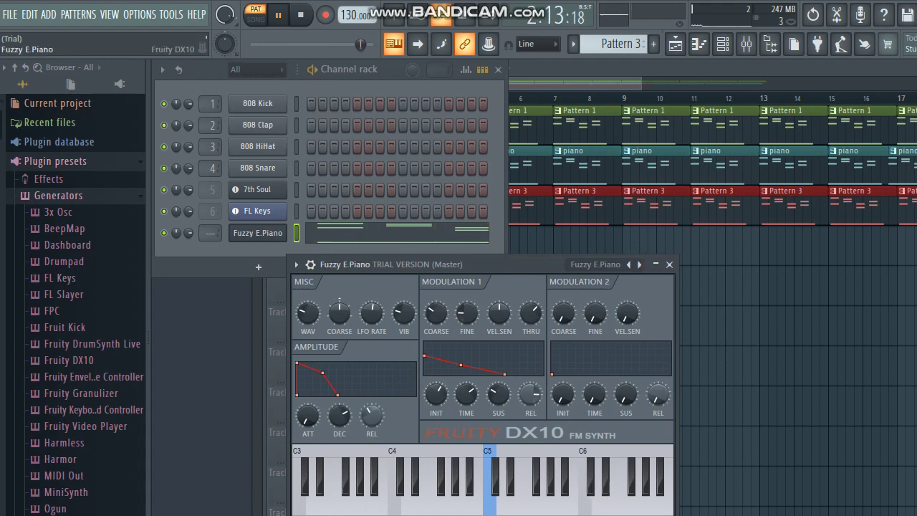
pyautogui.click(639, 264)
pyautogui.click(639, 264)
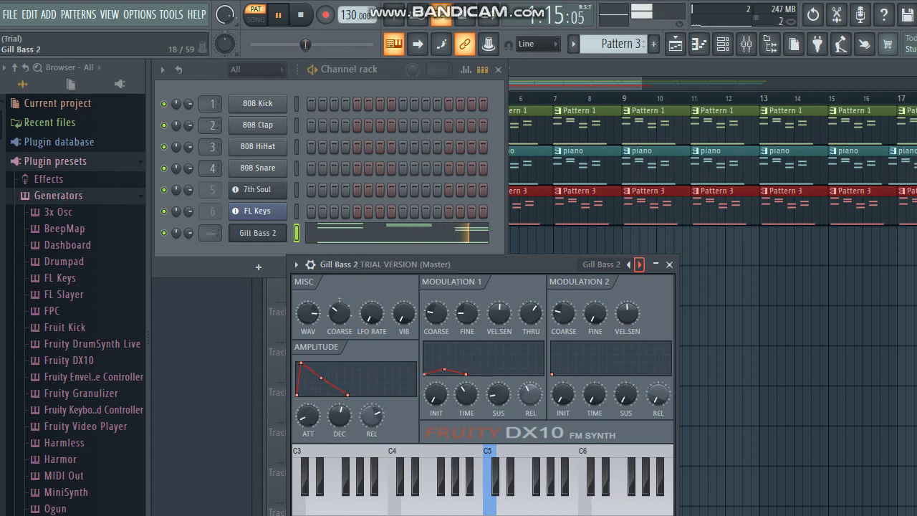
pyautogui.click(639, 265)
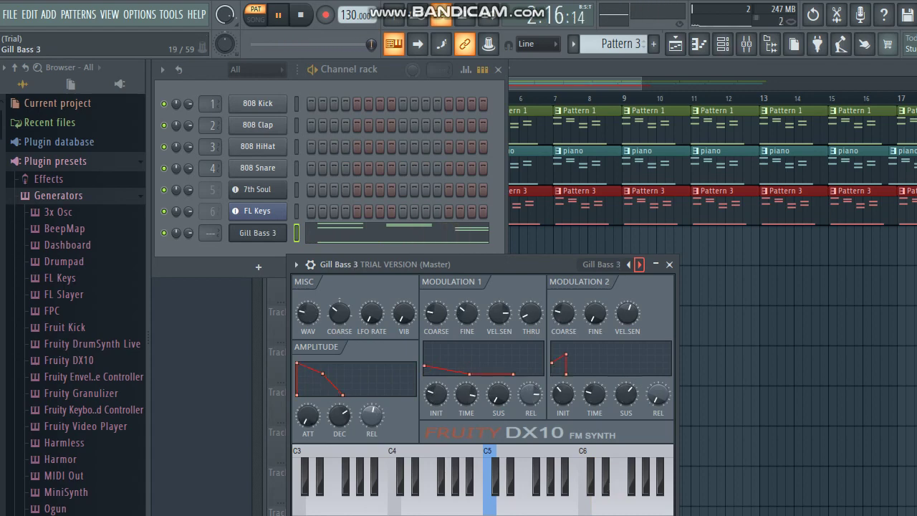
pyautogui.click(639, 265)
pyautogui.press('space')
pyautogui.click(498, 68)
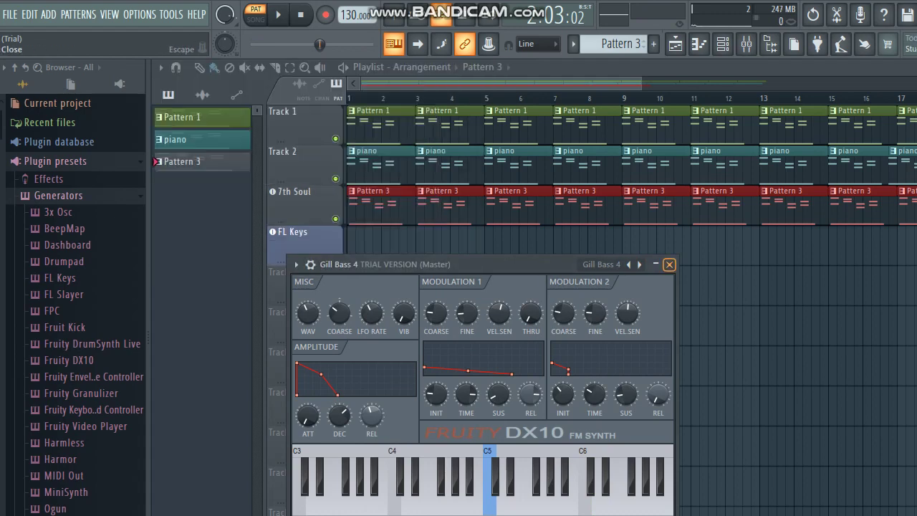
pyautogui.click(669, 264)
pyautogui.rightClick(312, 244)
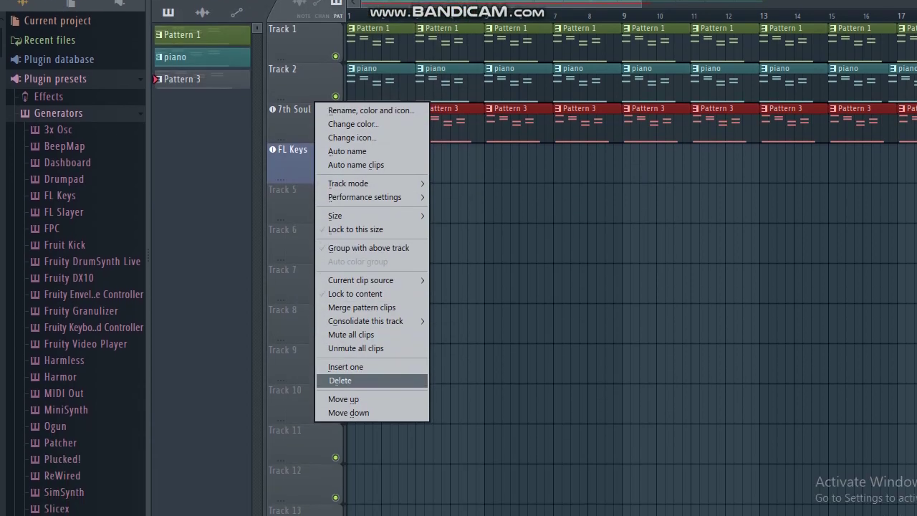
pyautogui.click(351, 463)
pyautogui.press('Return')
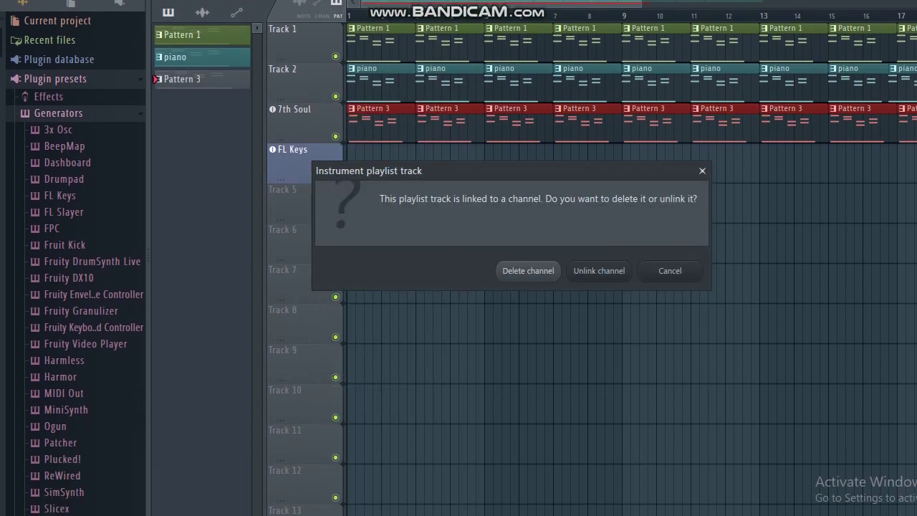
pyautogui.press('Return')
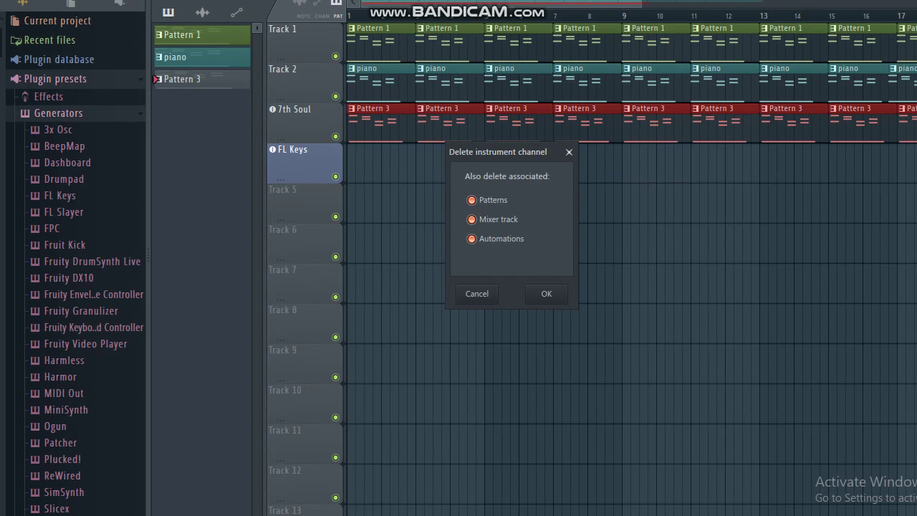
pyautogui.press('Return')
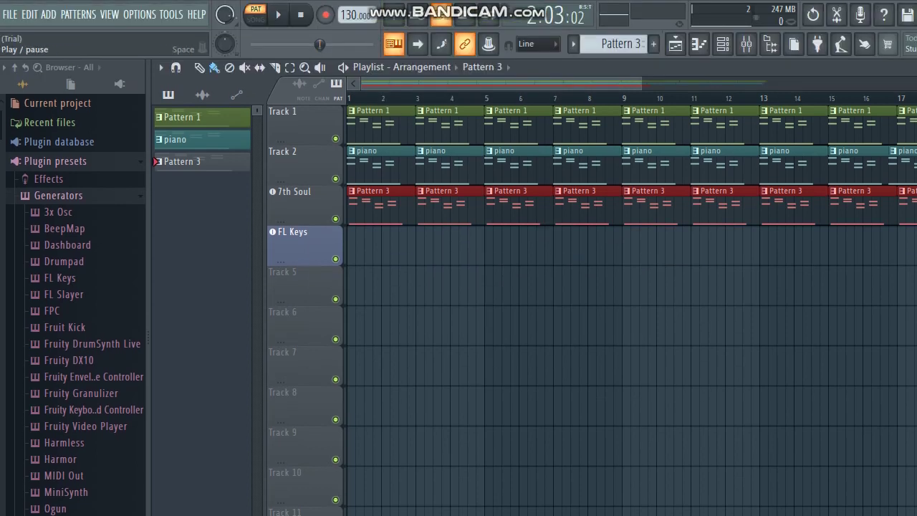
# Step: In song mode, remove all Pattern 3 clips from the 7th Soul track and audition the remaining arrangement from the start
pyautogui.press('l')
pyautogui.moveTo(358, 204); pyautogui.dragTo(913, 204)
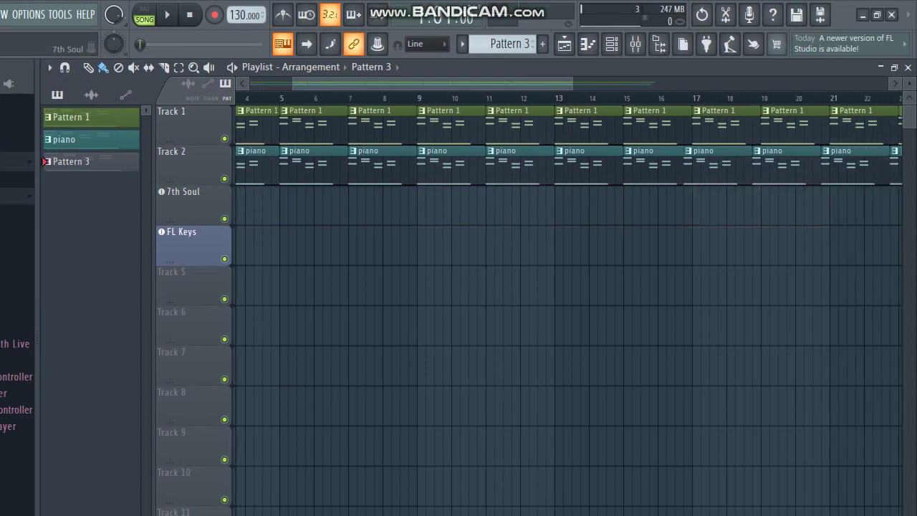
pyautogui.hscroll(-3, 569, 295)
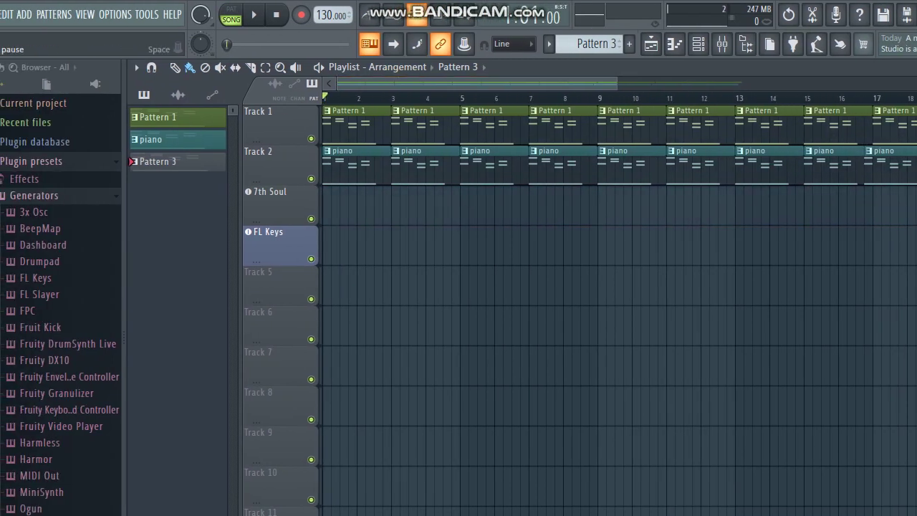
pyautogui.press('space')
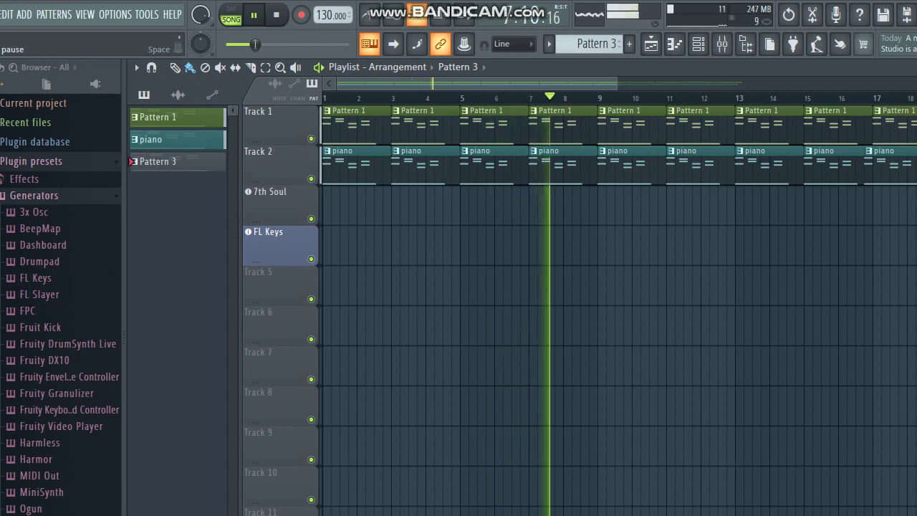
pyautogui.press('space')
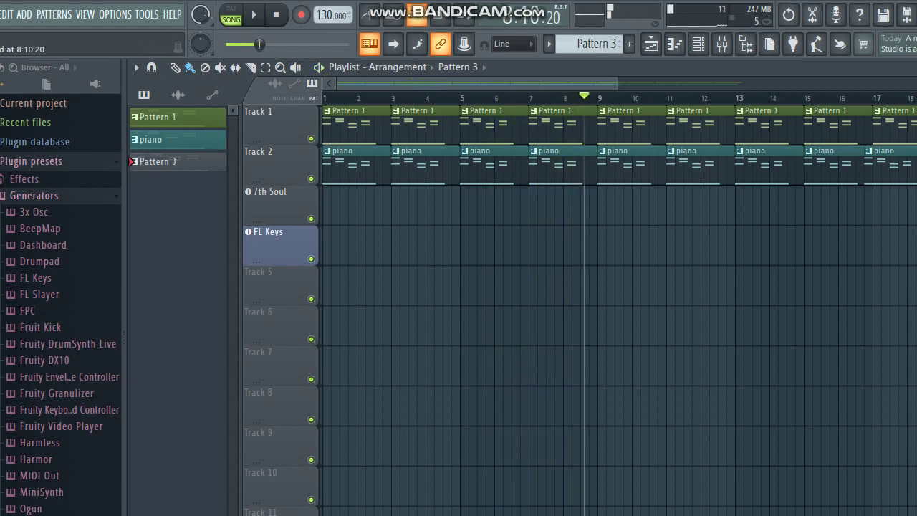
# Step: Create Pattern 4 with its default name and program 808 Kick hits on steps 1, 5, 9 and 13 in pattern mode
pyautogui.click(628, 44)
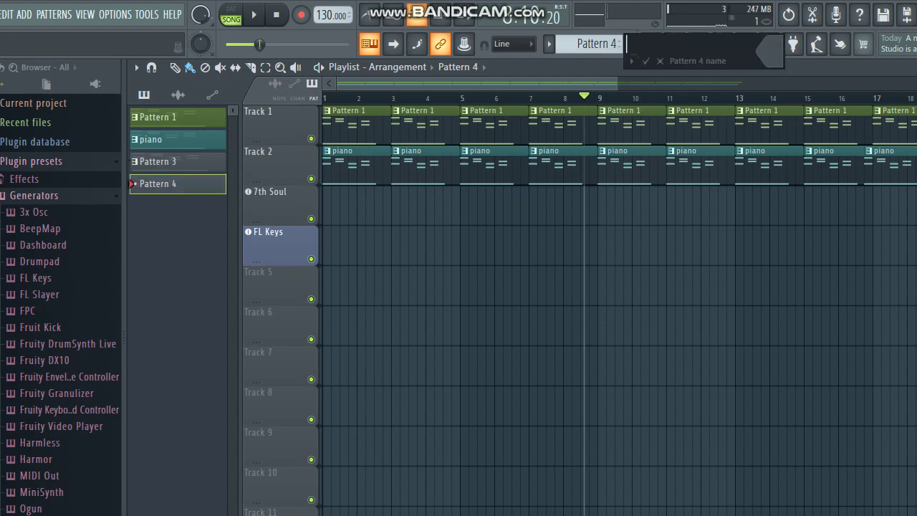
pyautogui.press('Return')
pyautogui.press('F6')
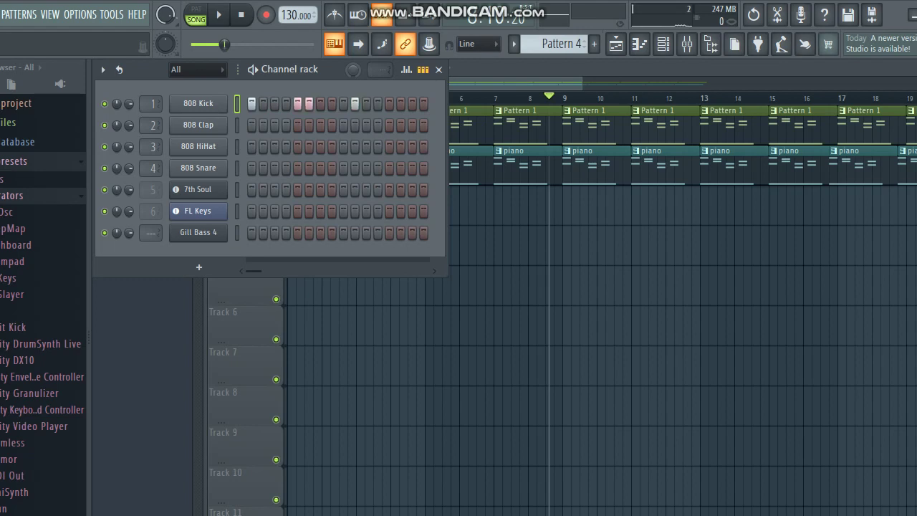
pyautogui.press('l')
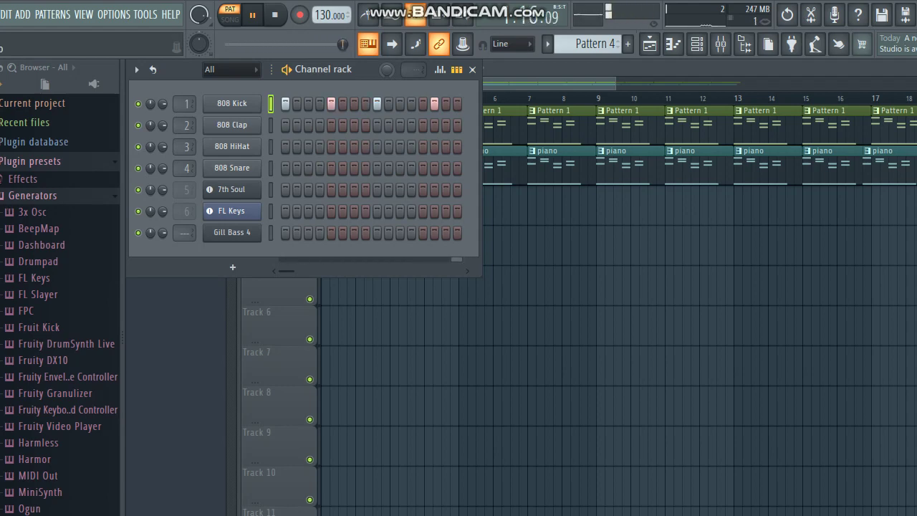
# Step: Program 808 HiHat hits on steps 2, 3, 6, 7, 8, 11 and 14, add 808 Snare hits, and stop the pattern with the channel rack closed
pyautogui.moveTo(296, 146); pyautogui.dragTo(365, 146)
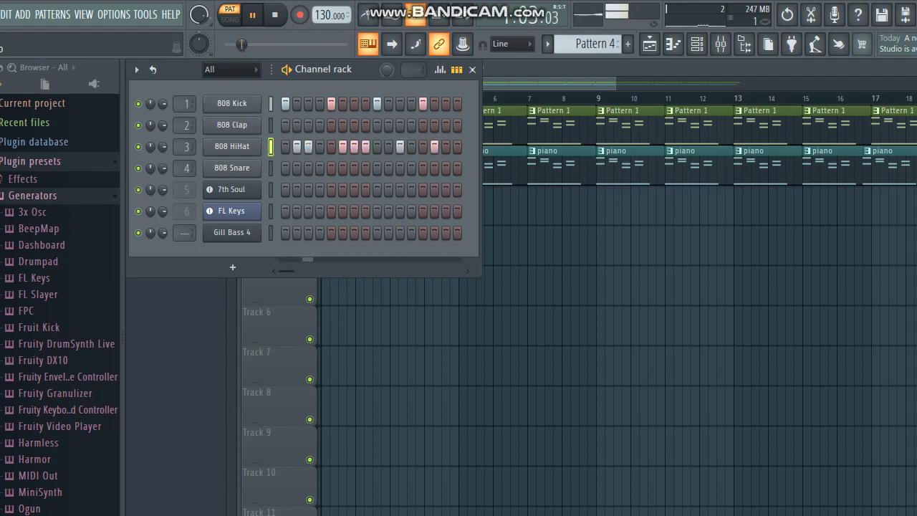
pyautogui.moveTo(308, 168); pyautogui.dragTo(354, 168)
pyautogui.click(377, 167)
pyautogui.click(411, 168)
pyautogui.press('F6')
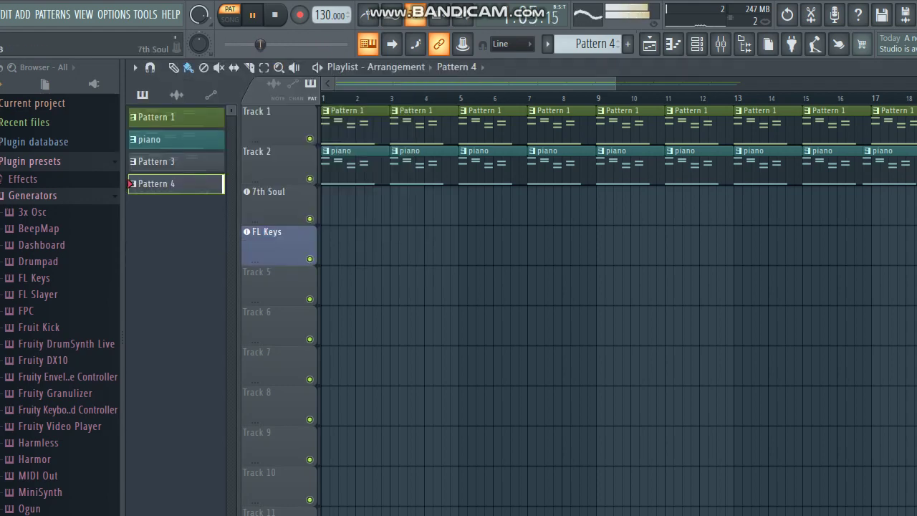
pyautogui.press('space')
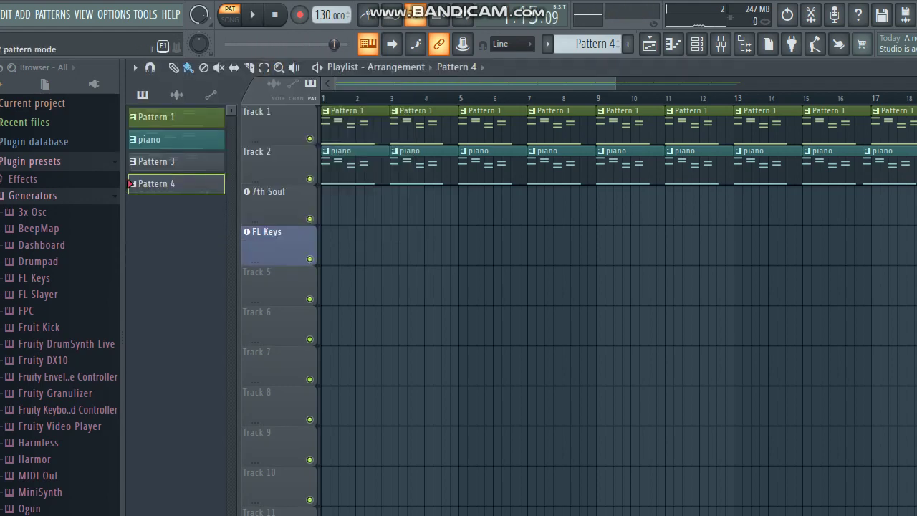
# Step: In song mode, paint Pattern 4 clips on the 7th Soul track across bars 7 to 22 and 27 to 28, and play the arrangement
pyautogui.press('l')
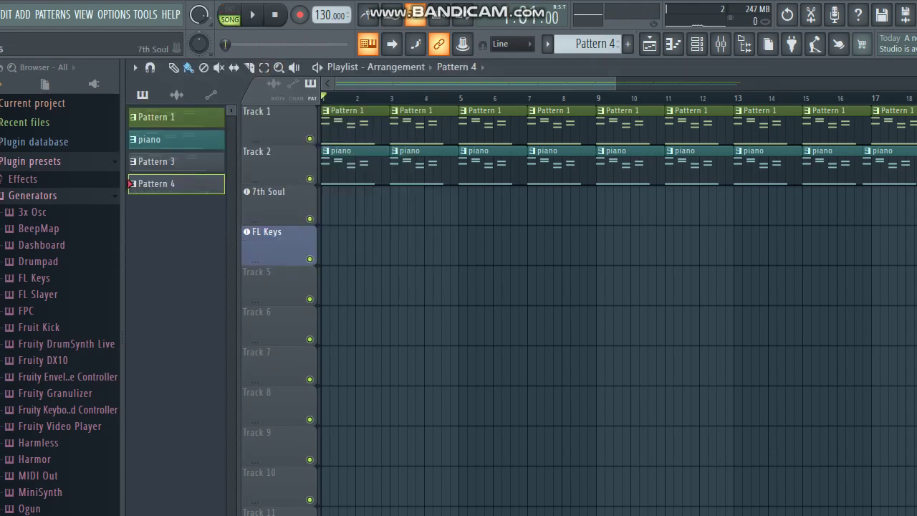
pyautogui.moveTo(533, 206)
pyautogui.mouseDown()
pyautogui.moveTo(913, 207)
pyautogui.moveTo(587, 206)
pyautogui.moveTo(707, 207)
pyautogui.mouseUp()
pyautogui.hscroll(-5, 569, 308)
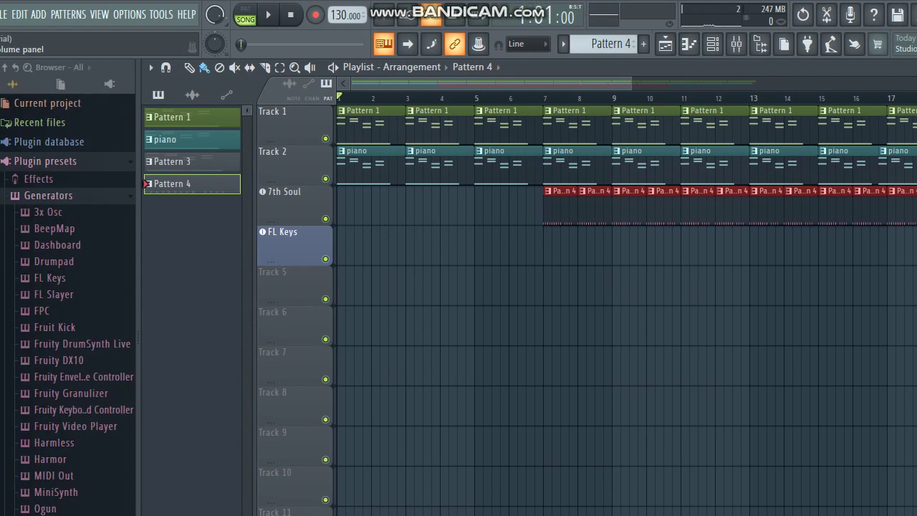
pyautogui.press('space')
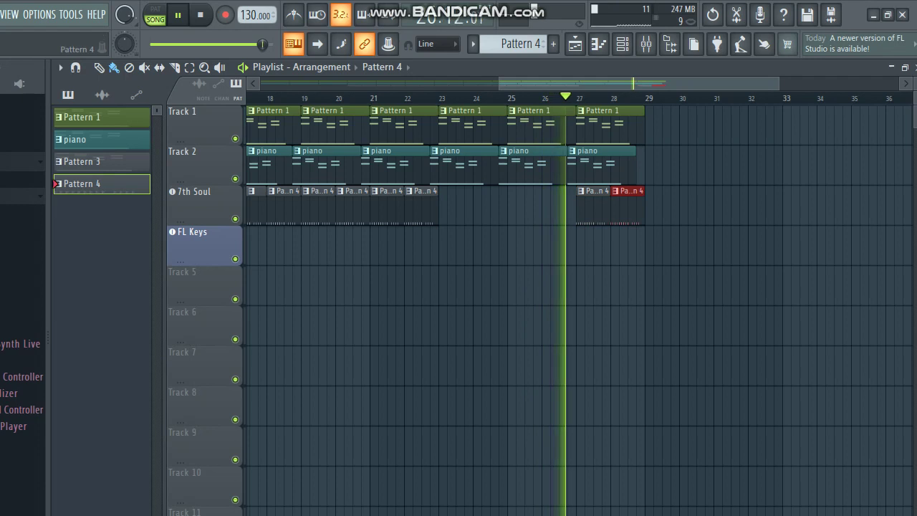
# Step: Add Pattern 1 clips at bars 29 and 31 on Track 1 and a piano clip at bar 29 on Track 2, and stop playback
pyautogui.click(601, 122)
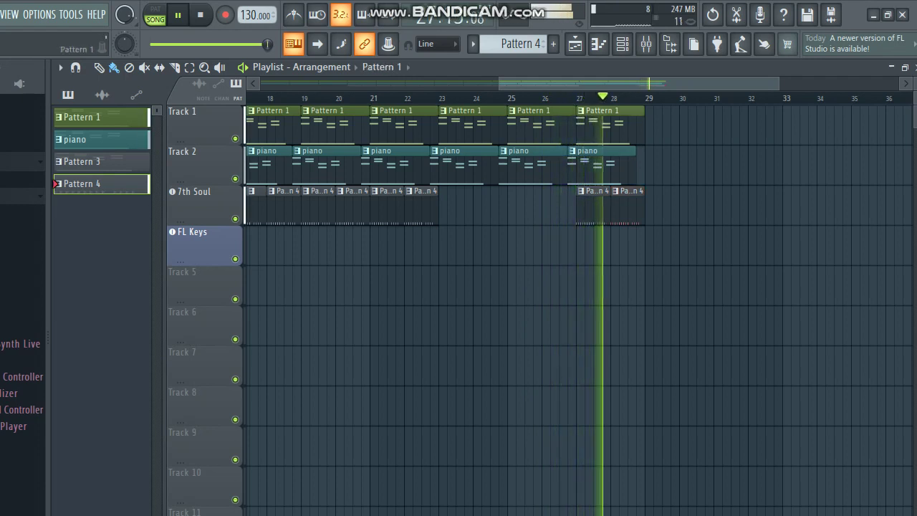
pyautogui.click(648, 122)
pyautogui.click(717, 122)
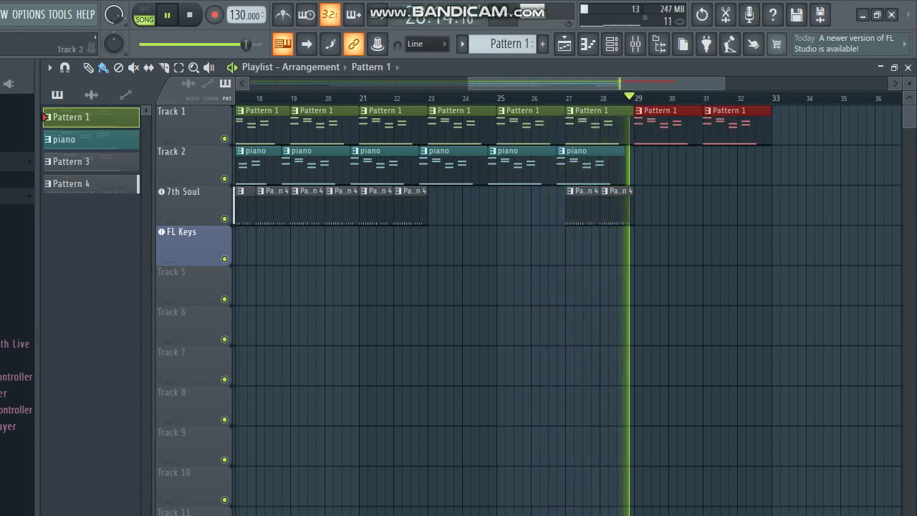
pyautogui.click(595, 161)
pyautogui.click(641, 163)
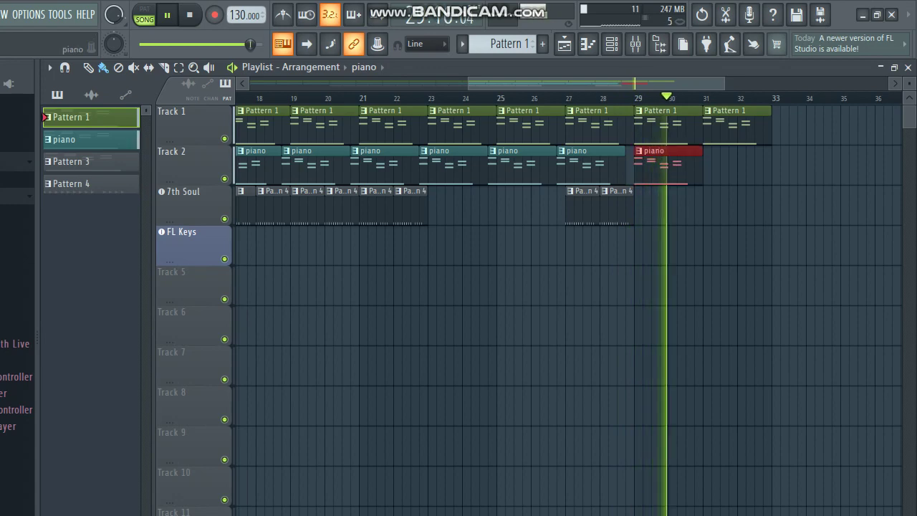
pyautogui.press('space')
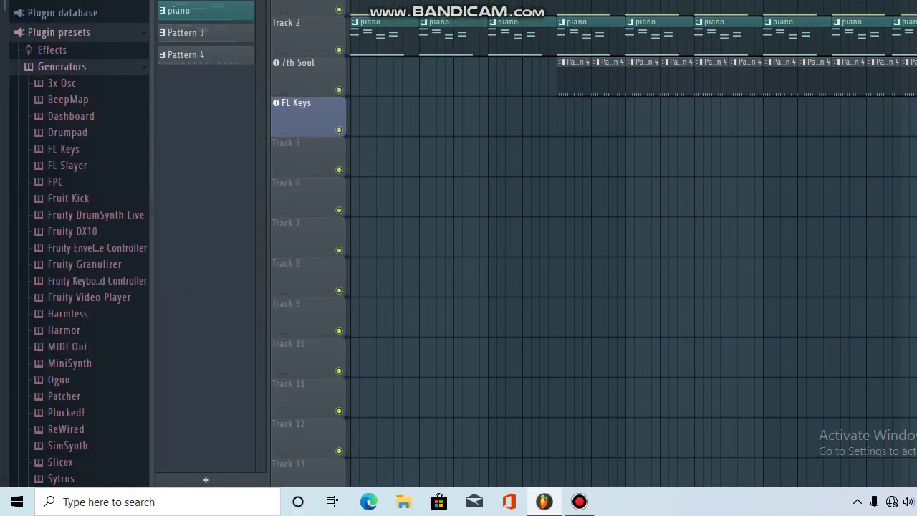
pyautogui.moveTo(580, 501)
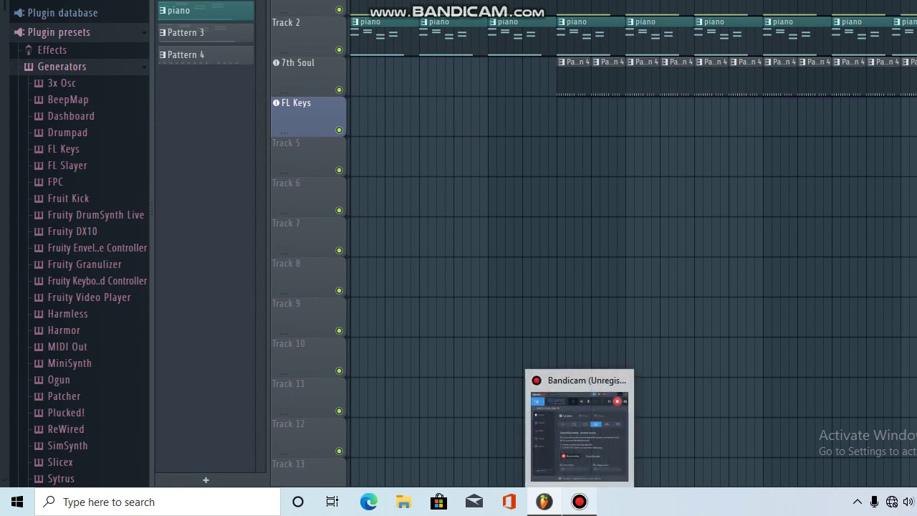